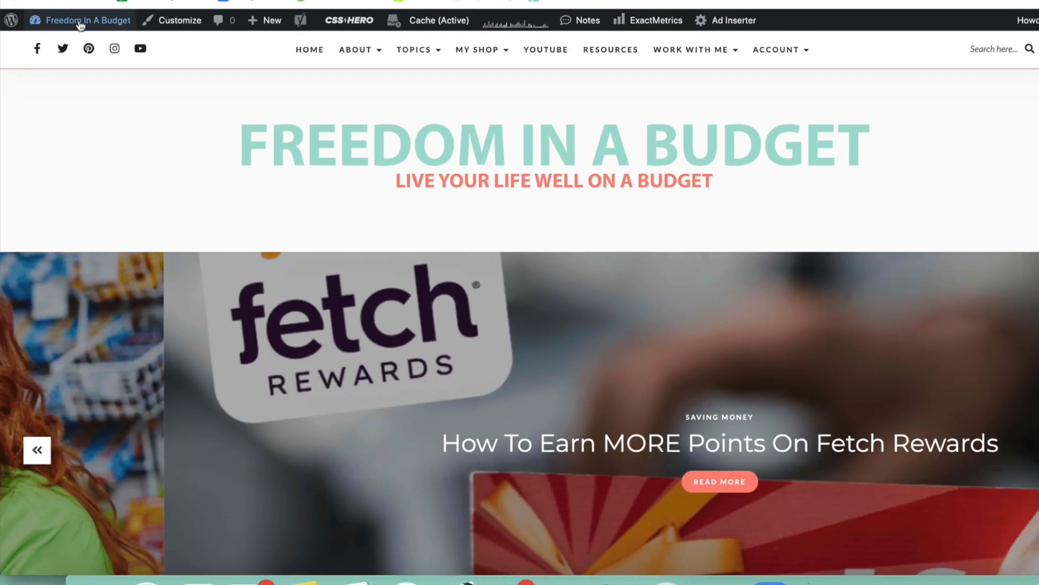
# Go to the site's WordPress dashboard and open the list of Pretty Links.
pyautogui.moveTo(80, 24)
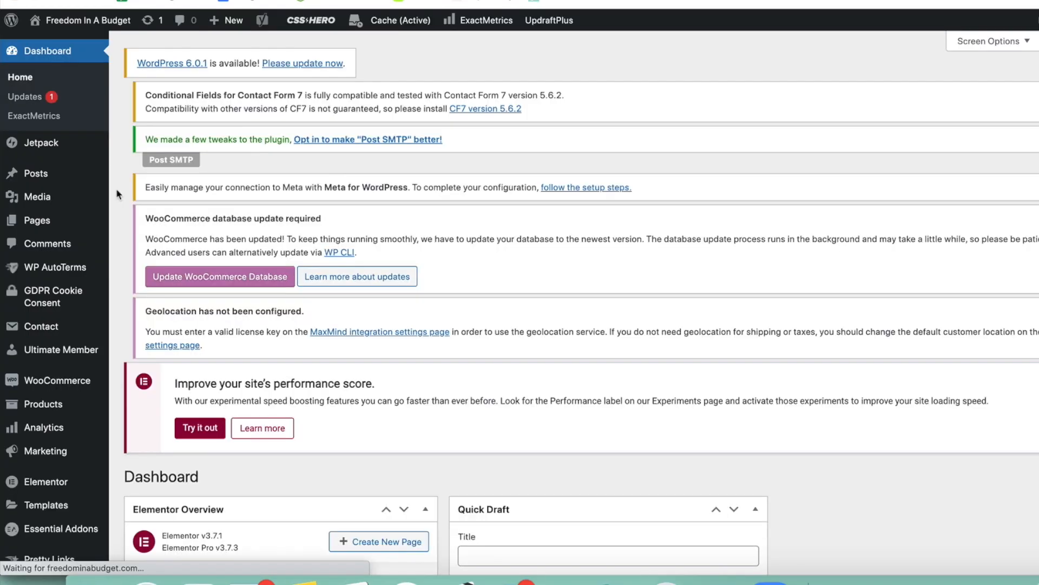
pyautogui.scroll(-6, 45, 238)
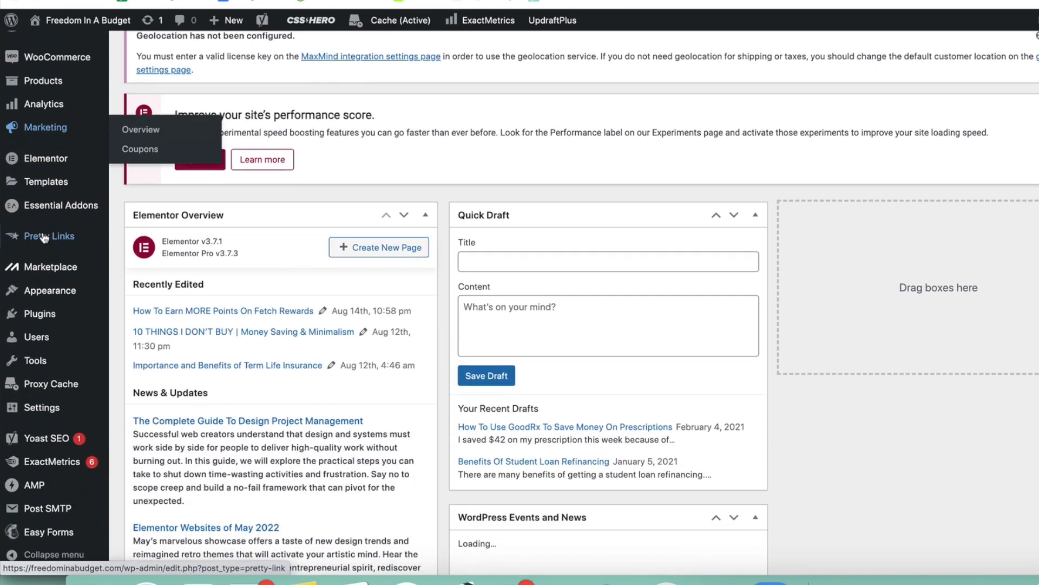
pyautogui.moveTo(45, 241)
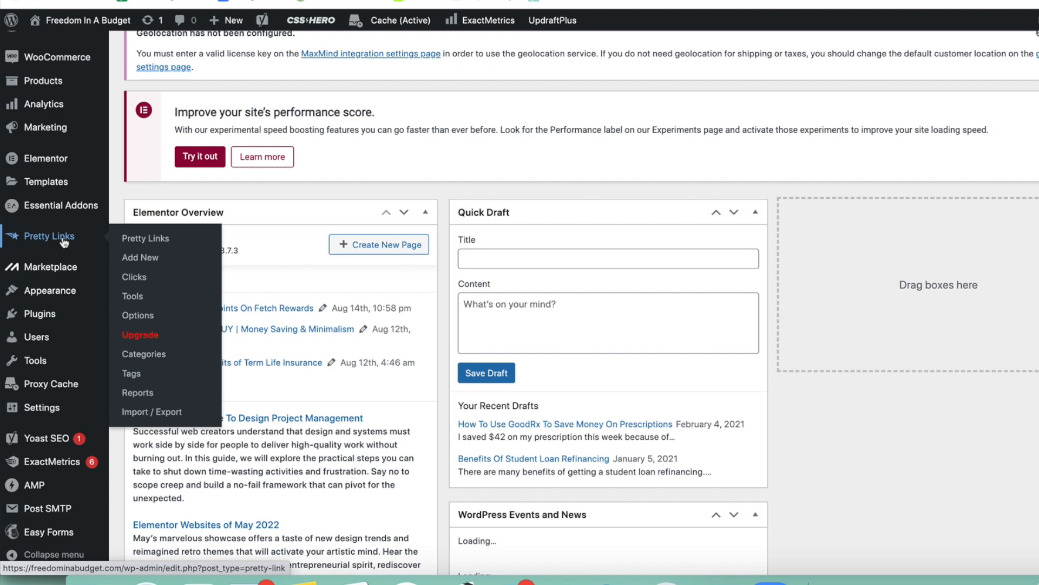
pyautogui.click(149, 239)
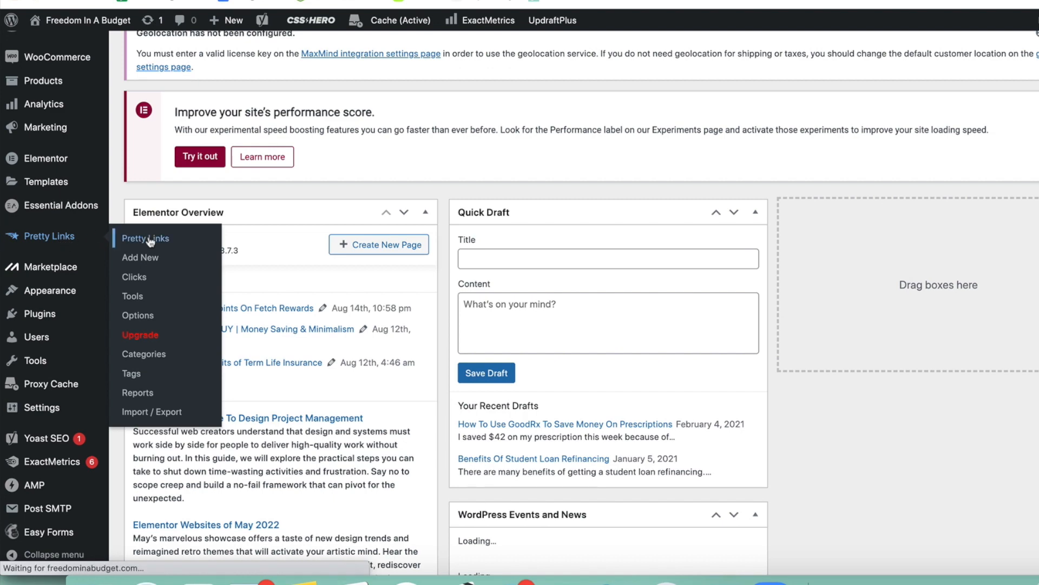
# Look through the existing pretty links and examine their titles, click counts and short link slugs.
pyautogui.scroll(-6, 543, 156)
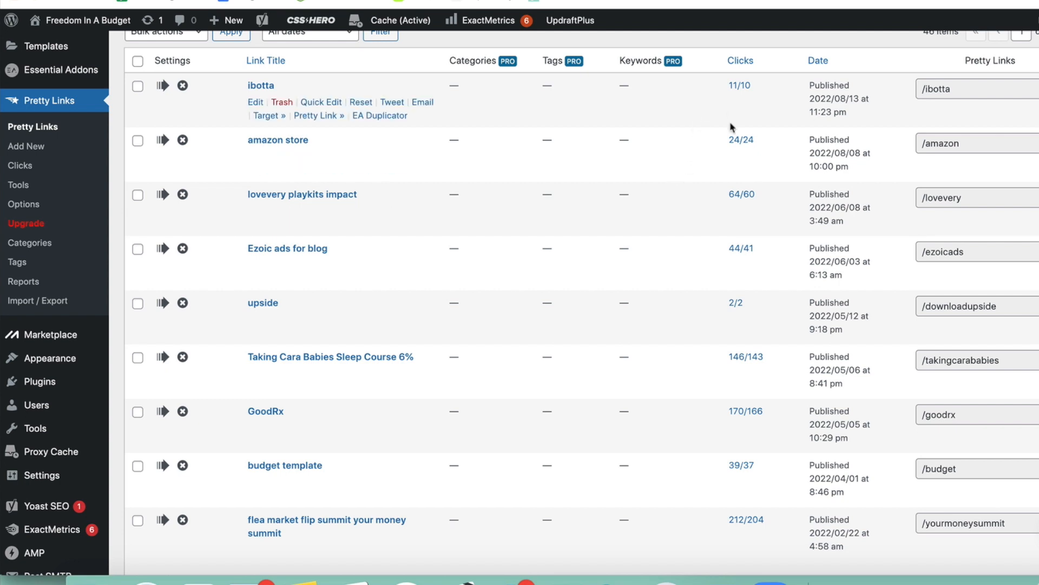
pyautogui.scroll(-2, 734, 233)
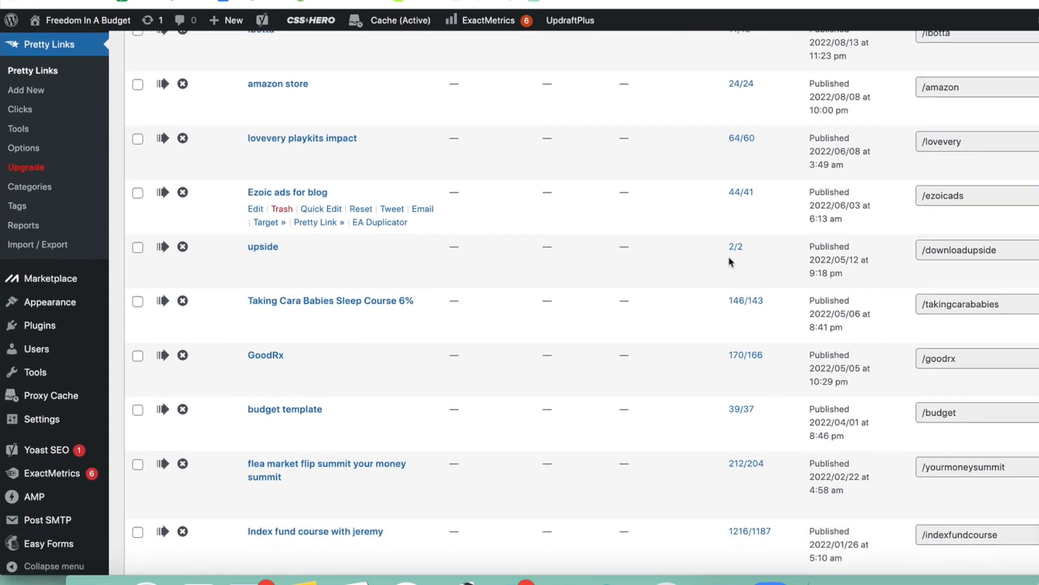
pyautogui.scroll(-3, 733, 278)
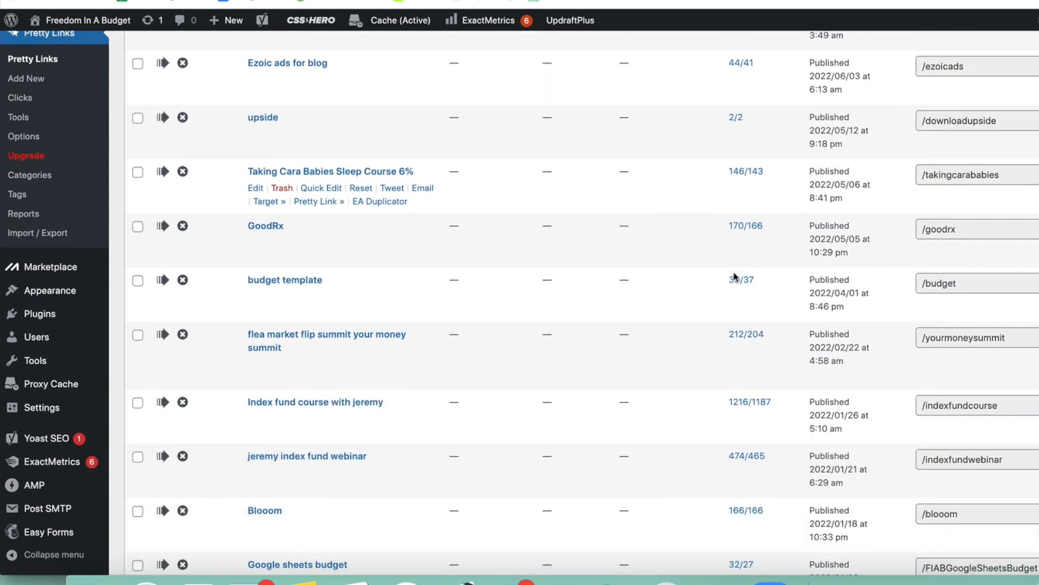
pyautogui.scroll(-1, 735, 277)
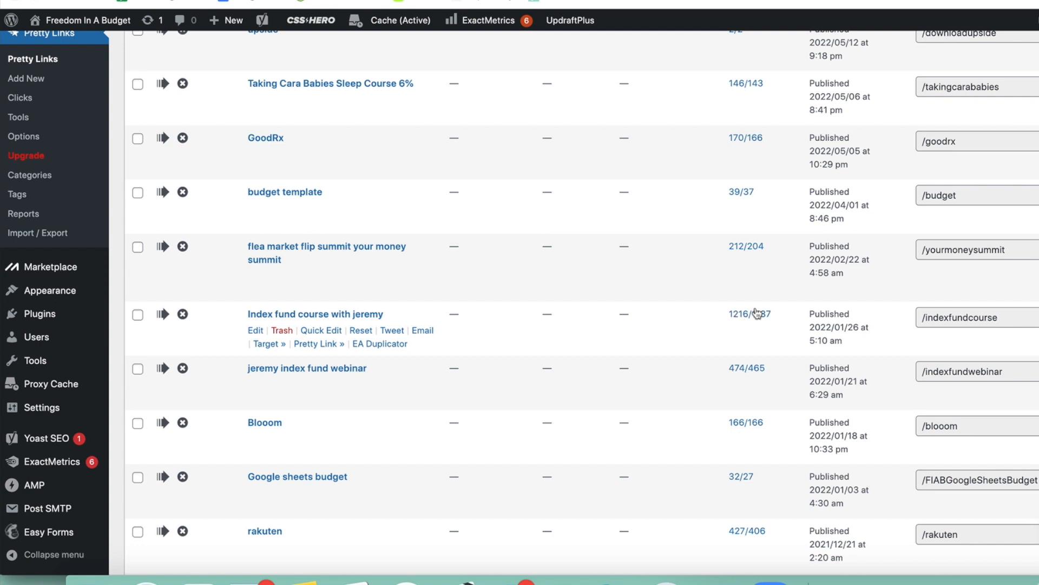
pyautogui.scroll(-5, 711, 317)
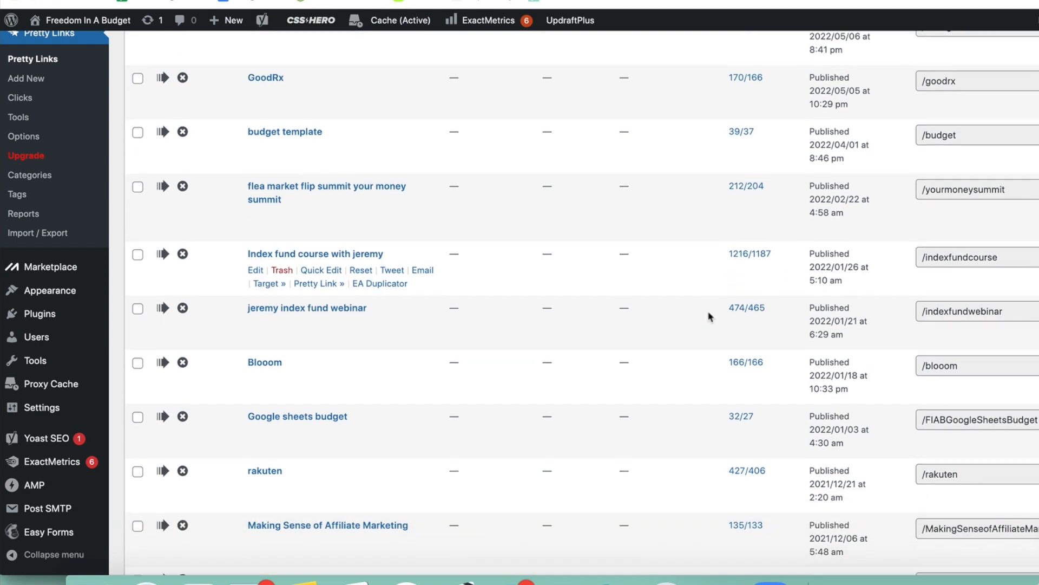
pyautogui.scroll(-10, 710, 316)
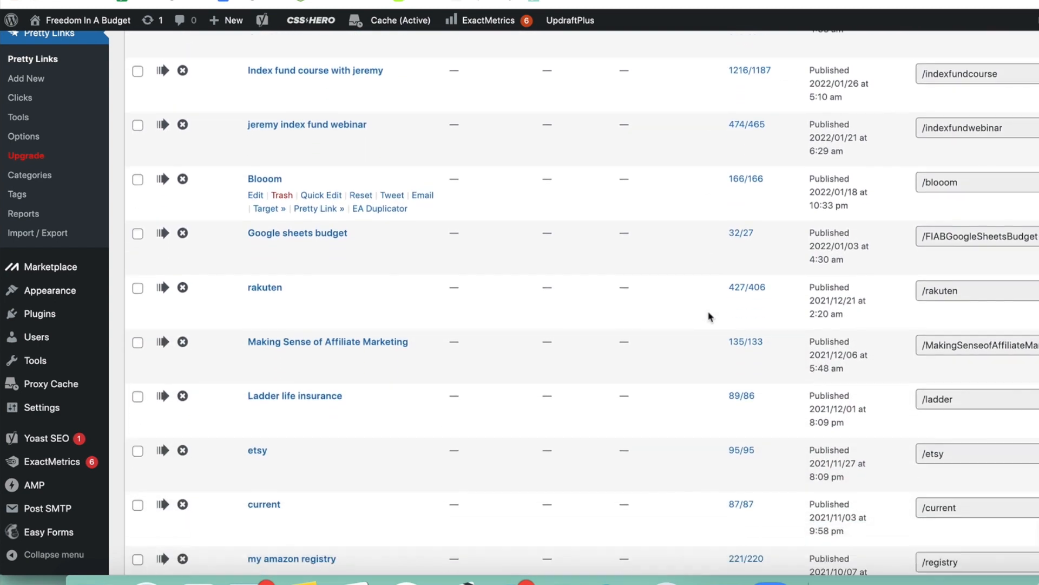
pyautogui.scroll(17, 710, 317)
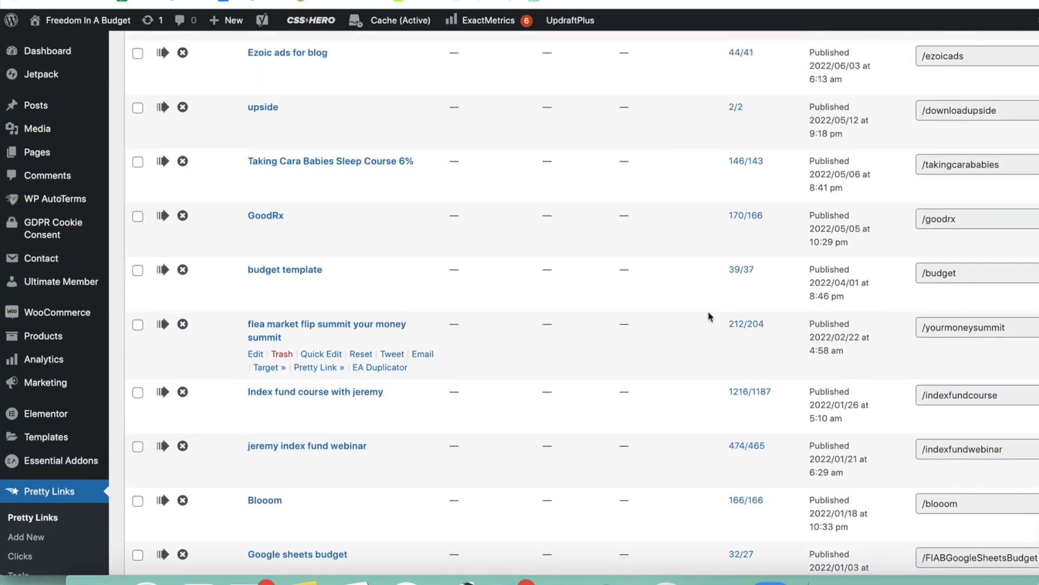
pyautogui.scroll(5, 710, 317)
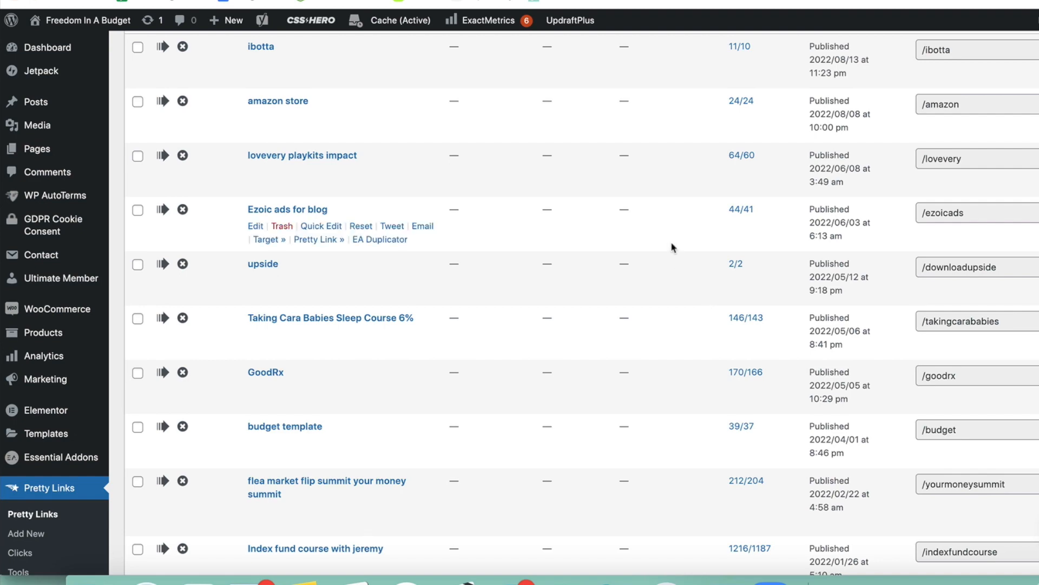
pyautogui.scroll(14, 672, 243)
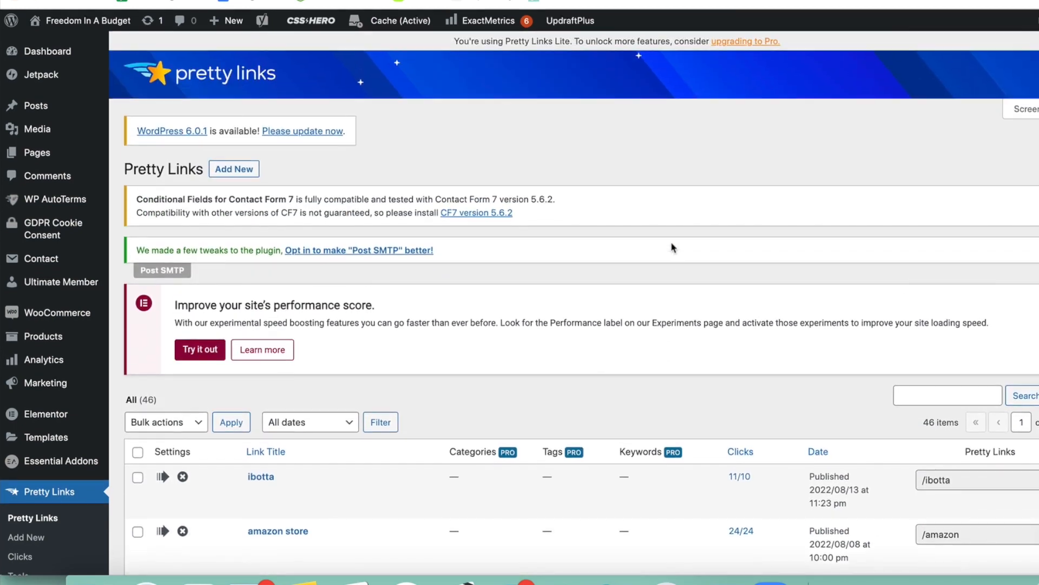
# Start a new pretty link and give it the title Tubebuddy.
pyautogui.click(237, 172)
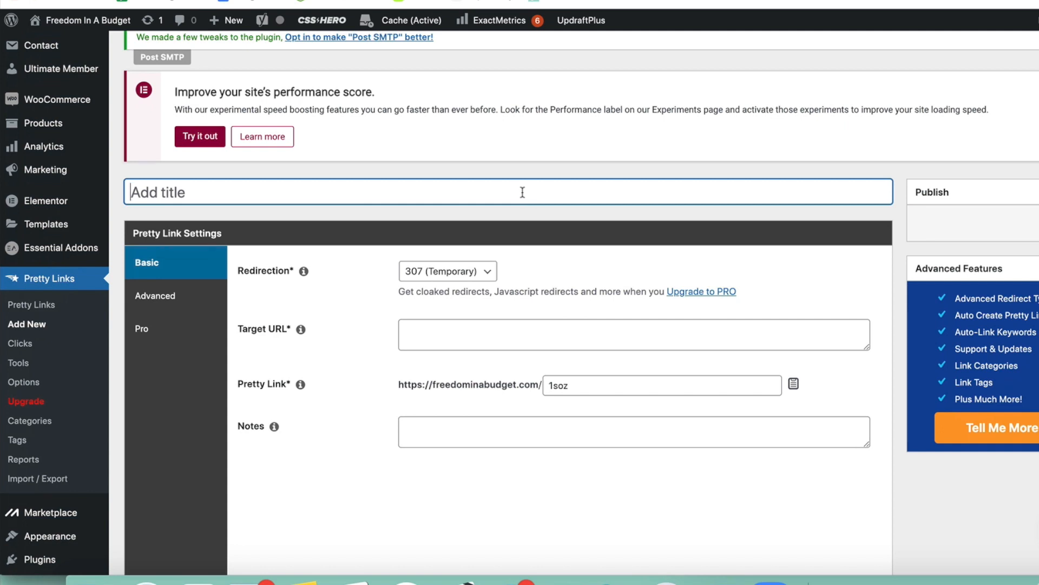
pyautogui.write('Tubebuddy')
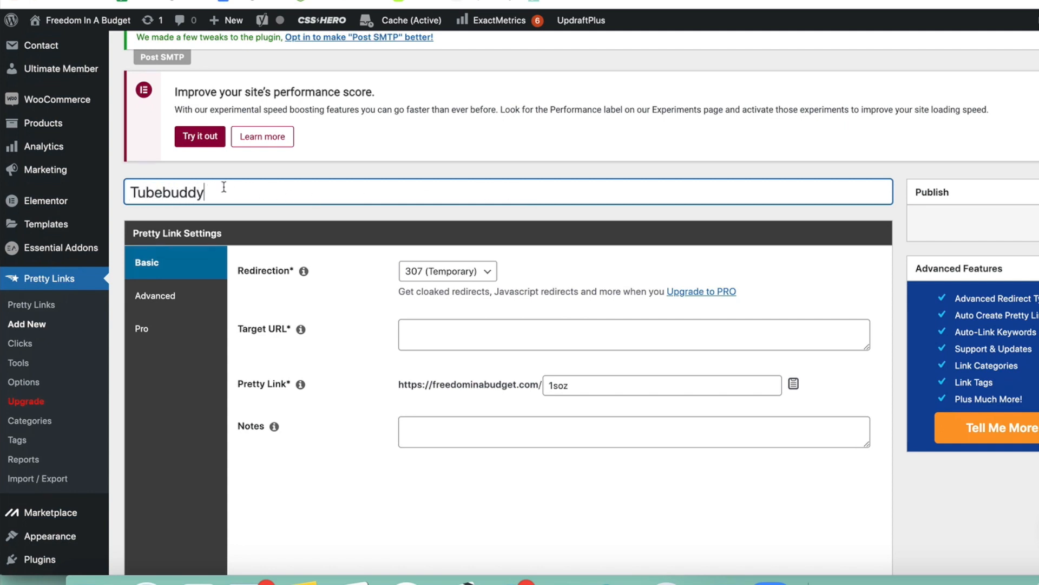
pyautogui.scroll(-1, 321, 211)
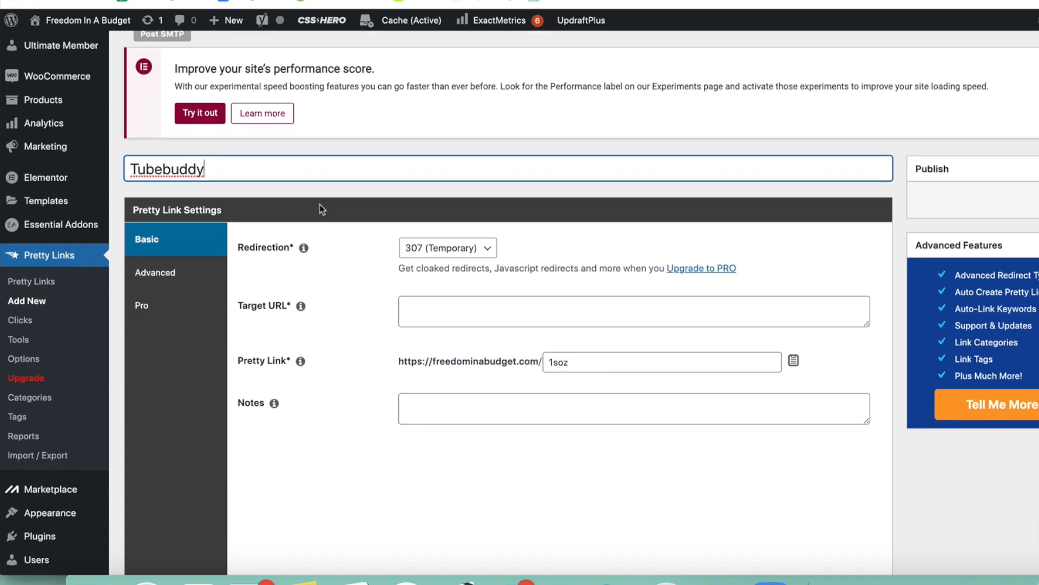
pyautogui.scroll(-2, 321, 209)
pyautogui.click(494, 270)
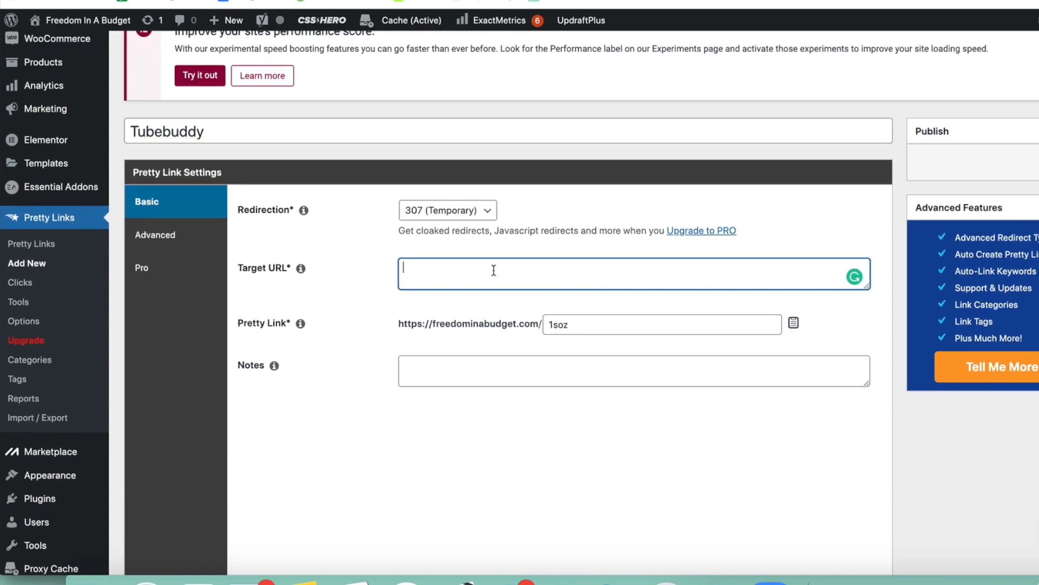
pyautogui.write('https://www.tubebuddy.com/freedominabudget')
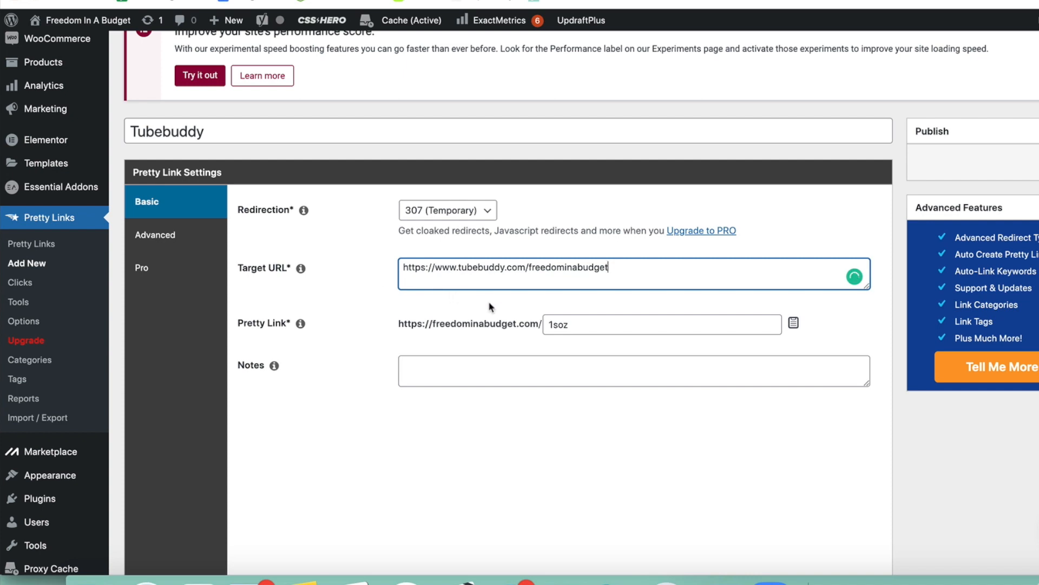
pyautogui.moveTo(602, 321); pyautogui.dragTo(511, 321)
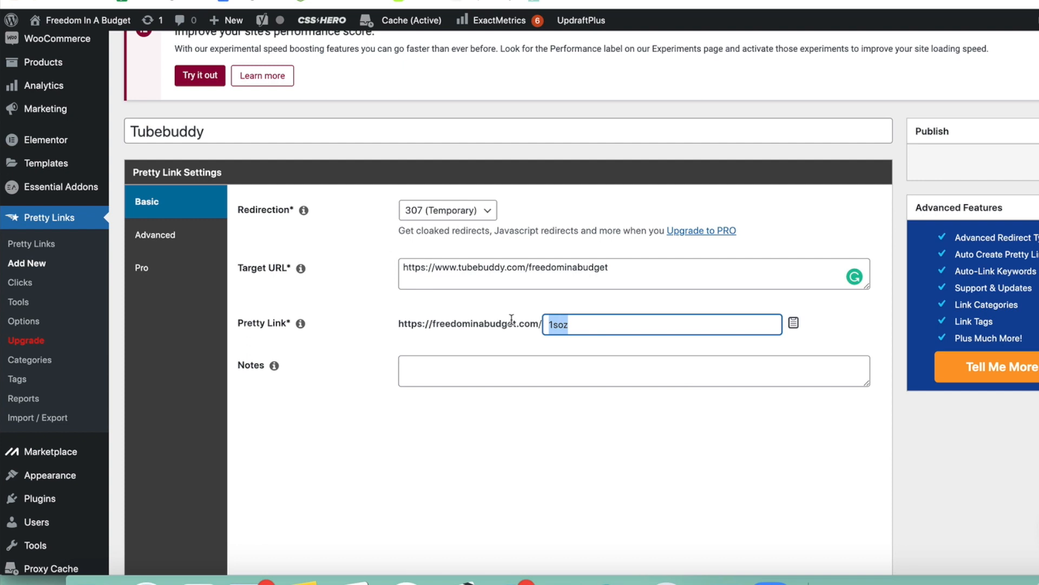
pyautogui.write('tubebud')
pyautogui.click(533, 400)
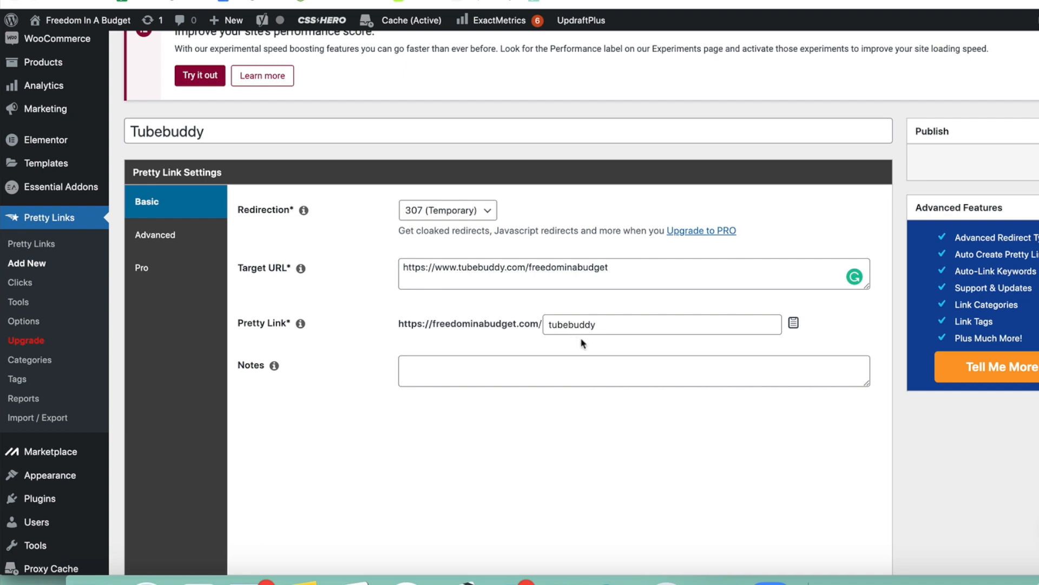
# Save the Tubebuddy pretty link so it is added to the list of links.
pyautogui.scroll(3, 582, 343)
pyautogui.scroll(-1, 581, 343)
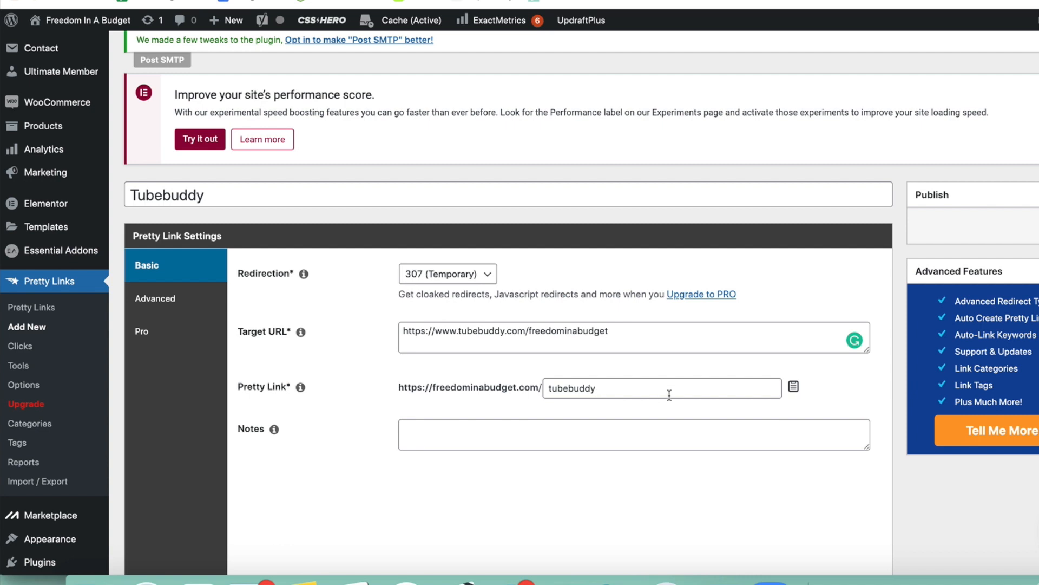
pyautogui.scroll(-1, 639, 371)
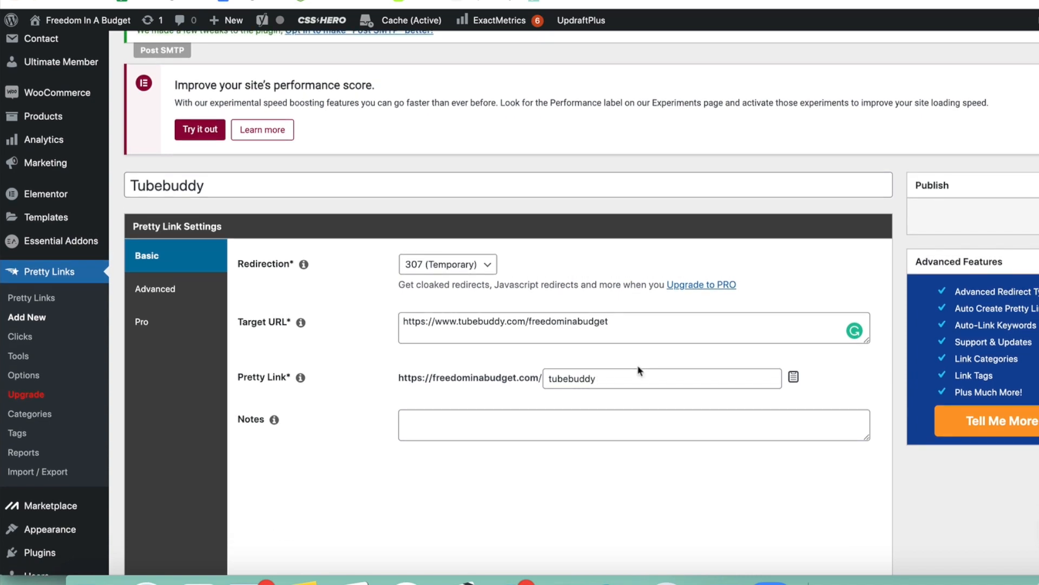
pyautogui.scroll(1, 639, 371)
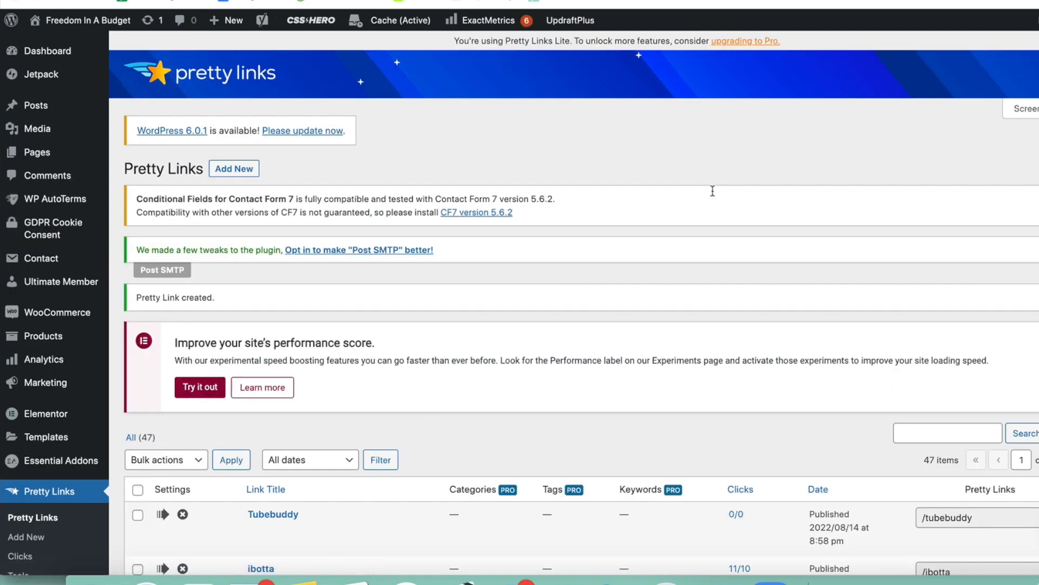
# Find the Blooom entry in the pretty links list and open it for editing.
pyautogui.scroll(-5, 713, 191)
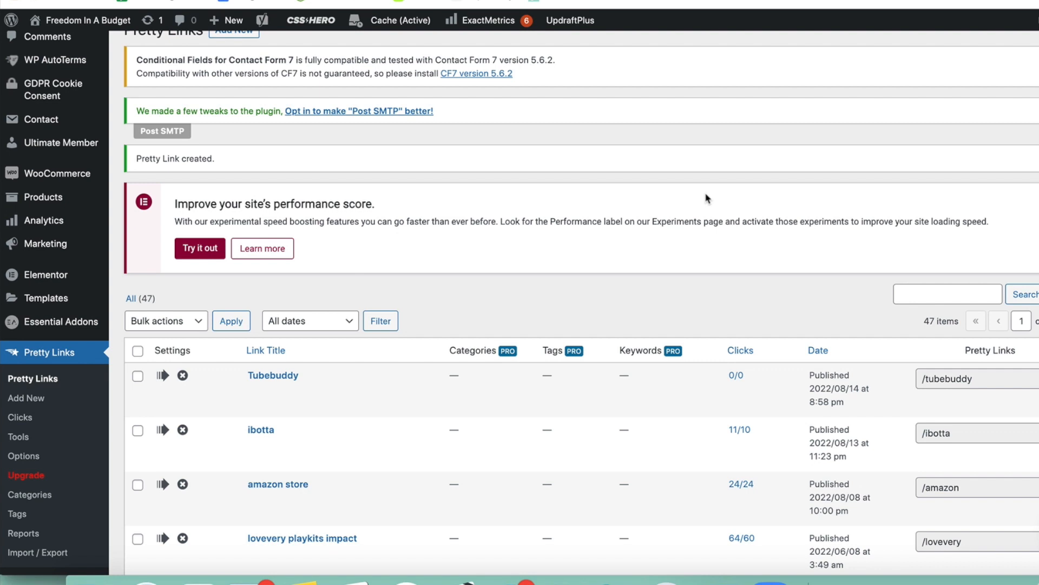
pyautogui.scroll(-4, 707, 198)
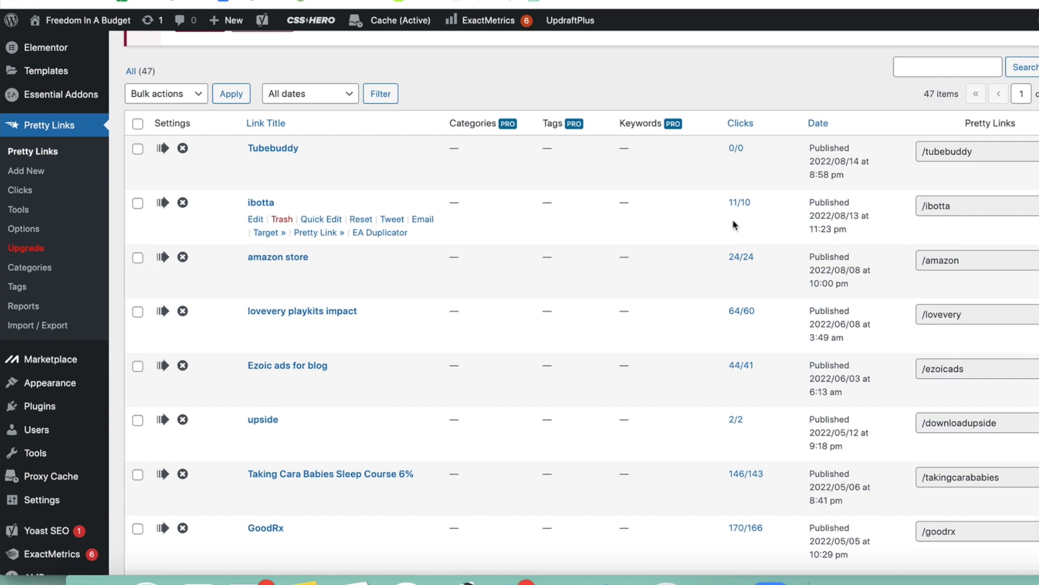
pyautogui.scroll(-1, 734, 224)
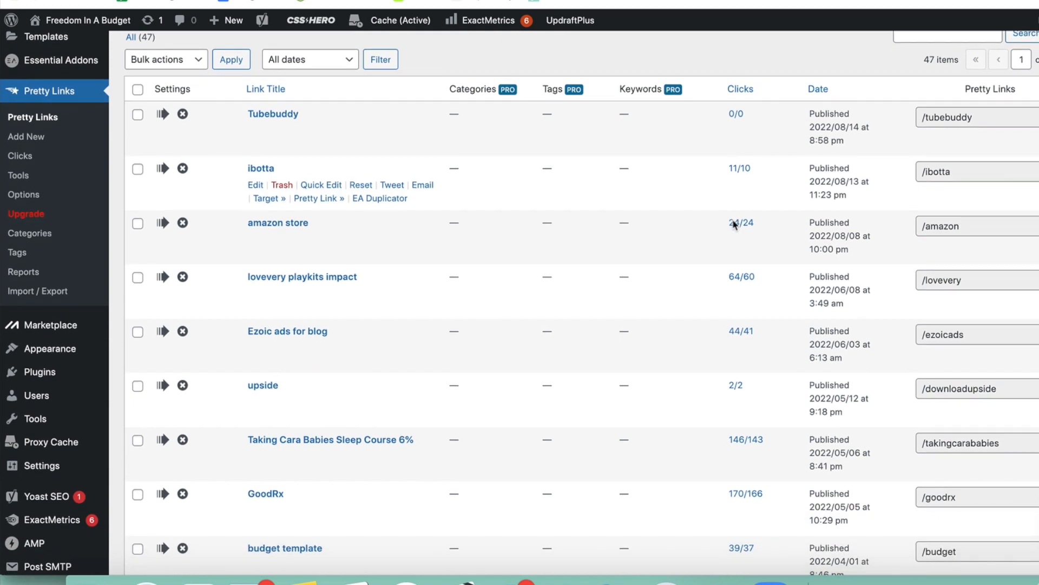
pyautogui.scroll(-1, 694, 246)
pyautogui.scroll(-3, 693, 245)
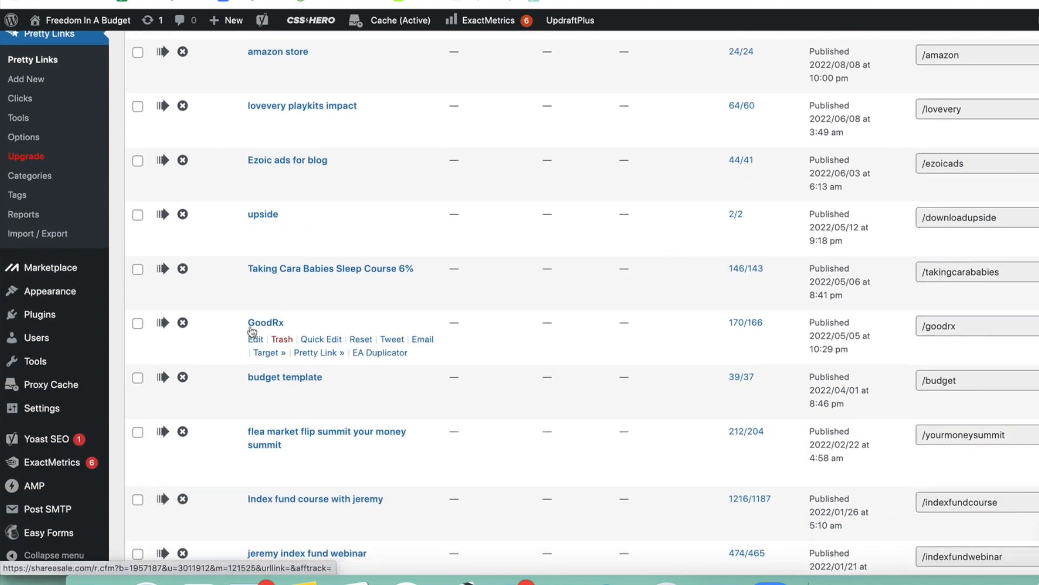
pyautogui.scroll(-3, 528, 310)
pyautogui.scroll(-3, 527, 310)
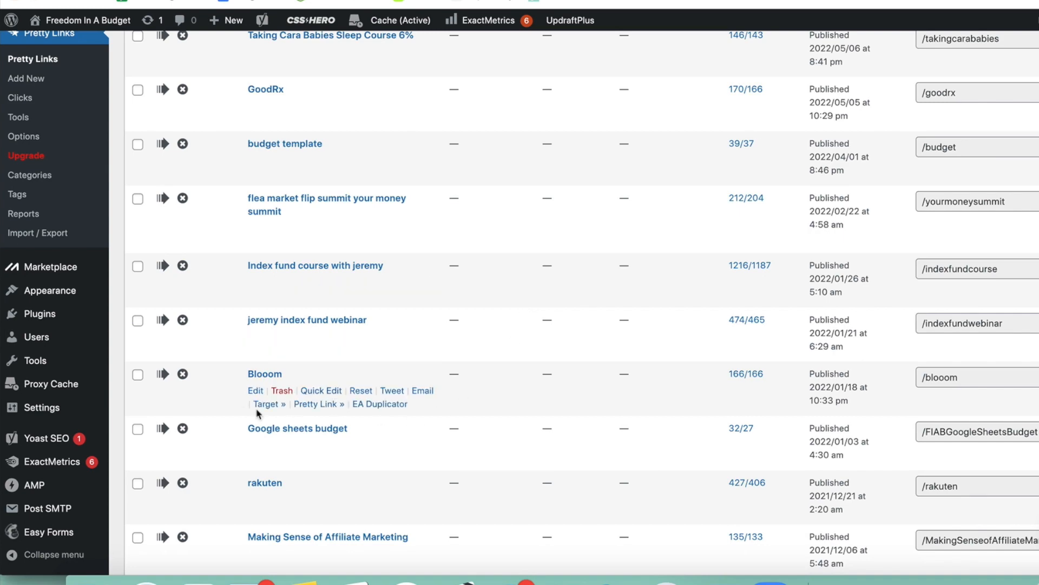
pyautogui.click(255, 390)
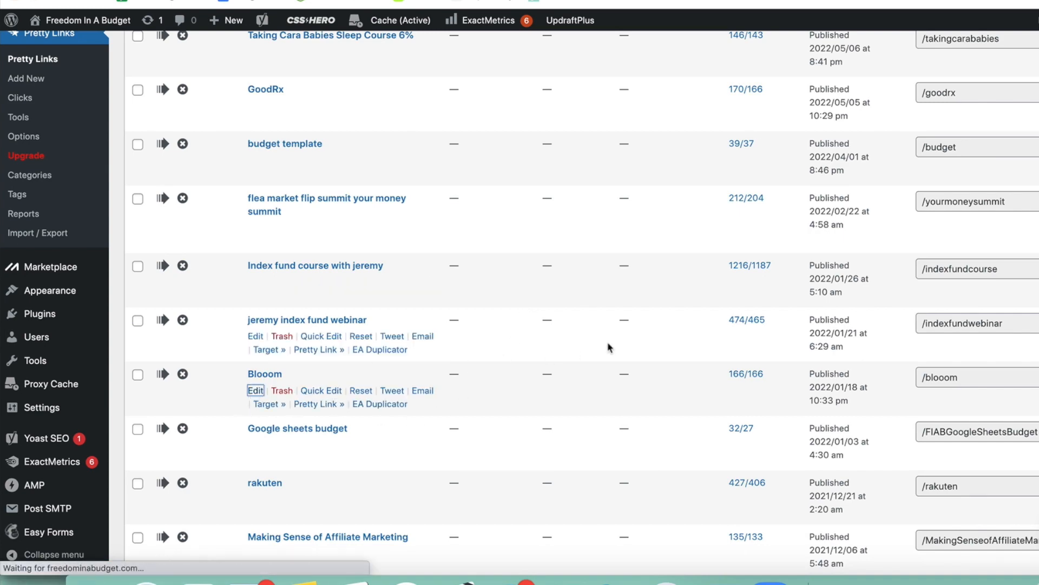
pyautogui.scroll(-5, 609, 348)
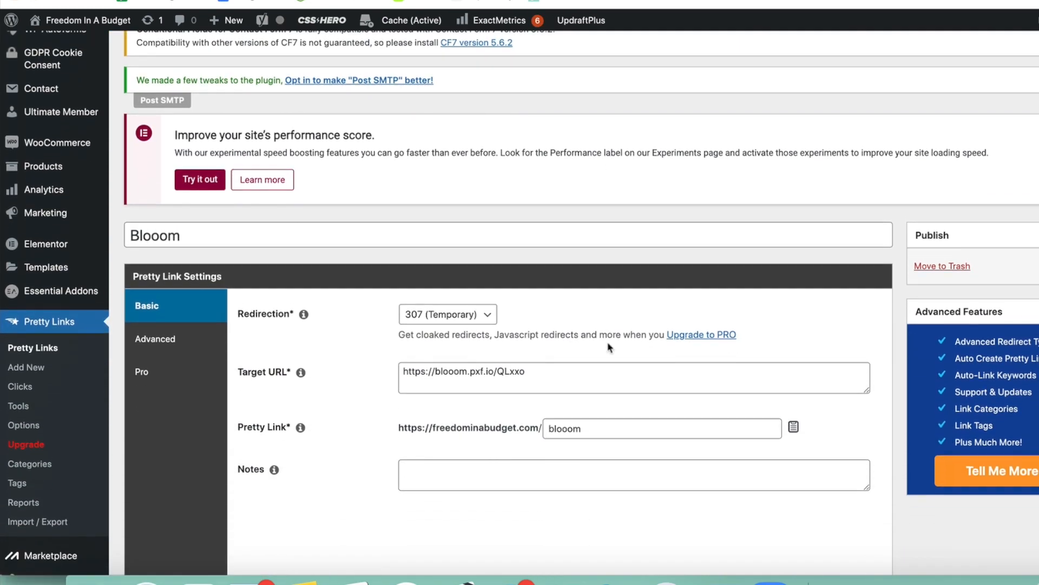
# Highlight the whole target URL of the Blooom link and look over its settings without replacing anything.
pyautogui.click(424, 360)
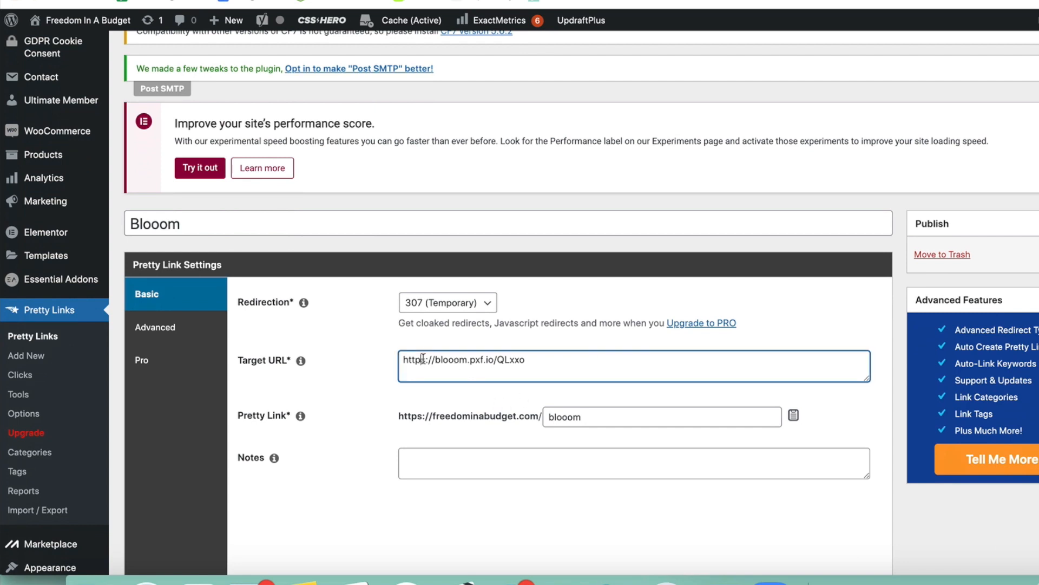
pyautogui.hotkey('ctrl', 'a')
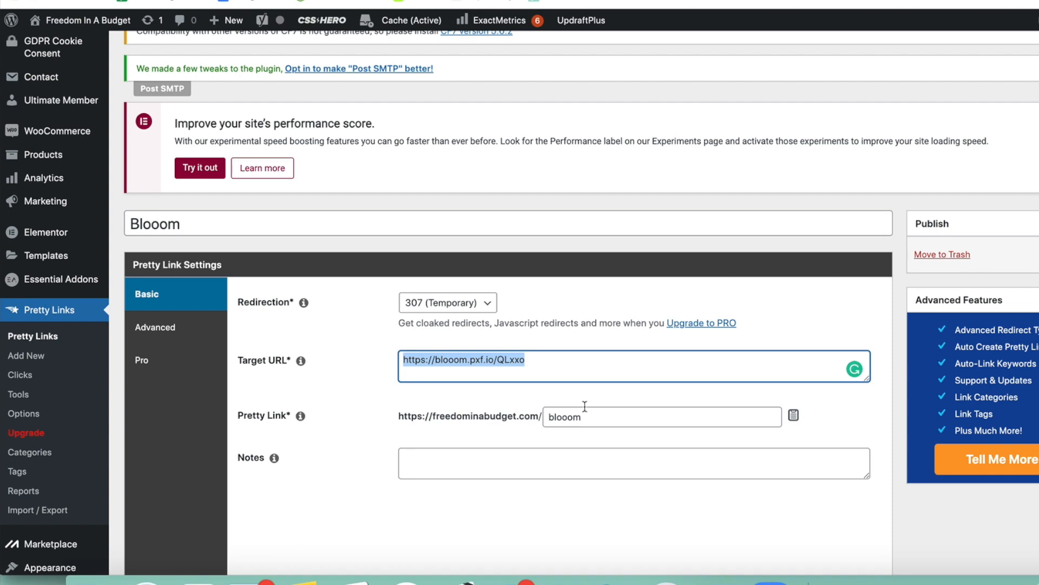
pyautogui.click(601, 396)
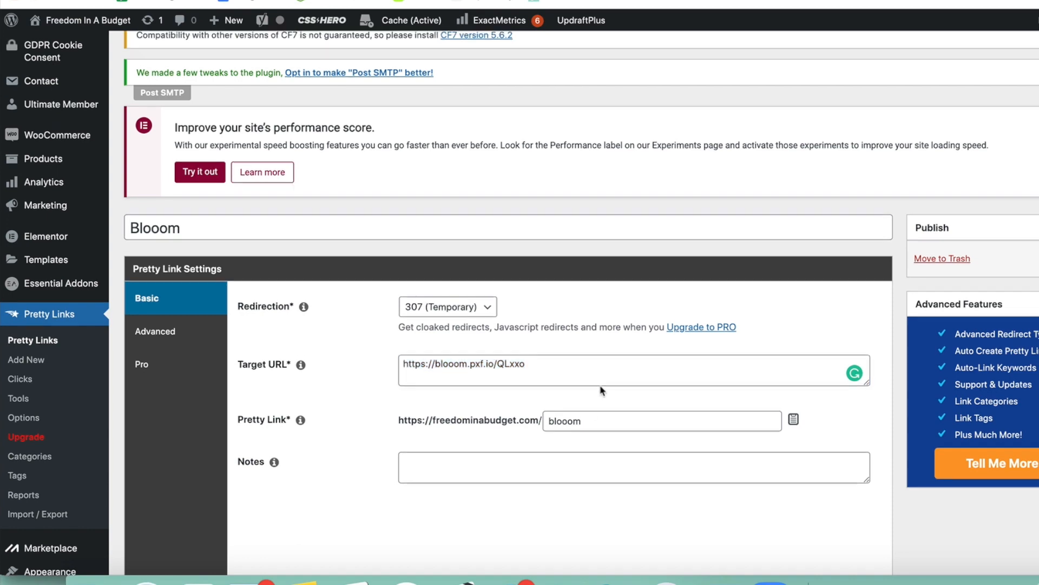
pyautogui.scroll(3, 826, 407)
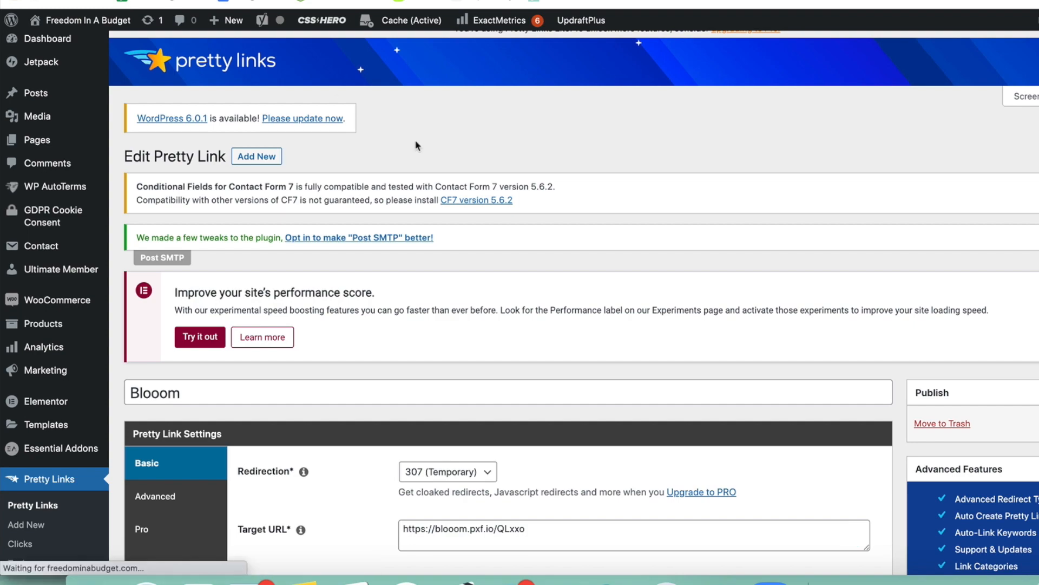
pyautogui.scroll(-10, 606, 166)
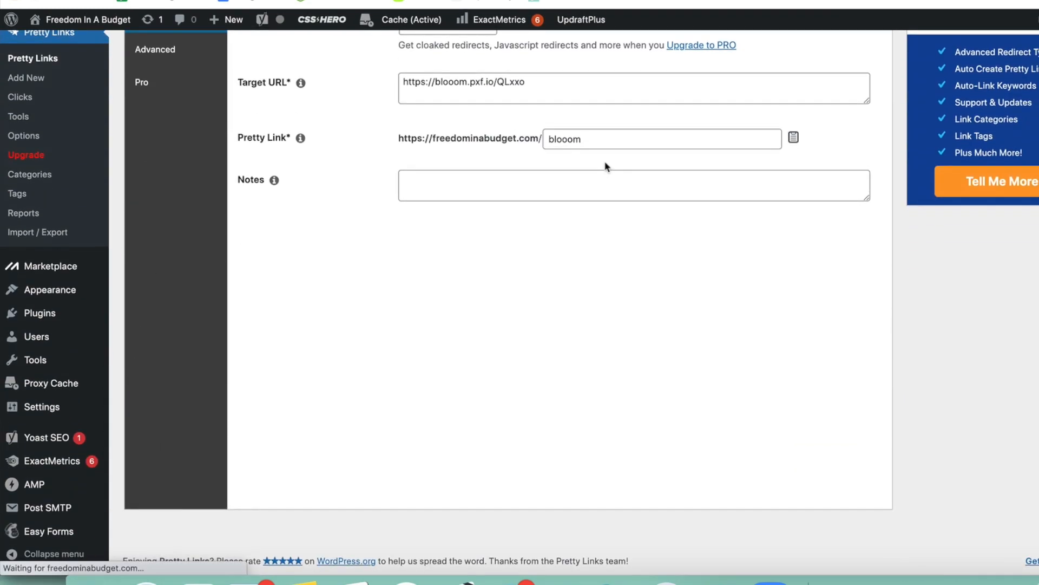
# Look over the existing pretty links with their click counts and slugs, going back up to the new Tubebuddy entry.
pyautogui.scroll(-5, 606, 166)
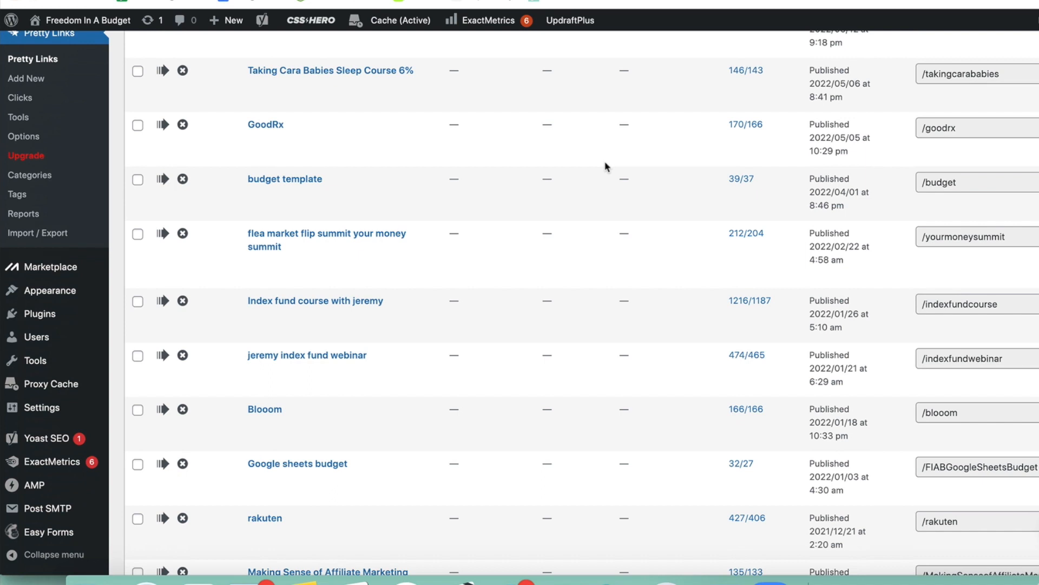
pyautogui.scroll(-1, 607, 166)
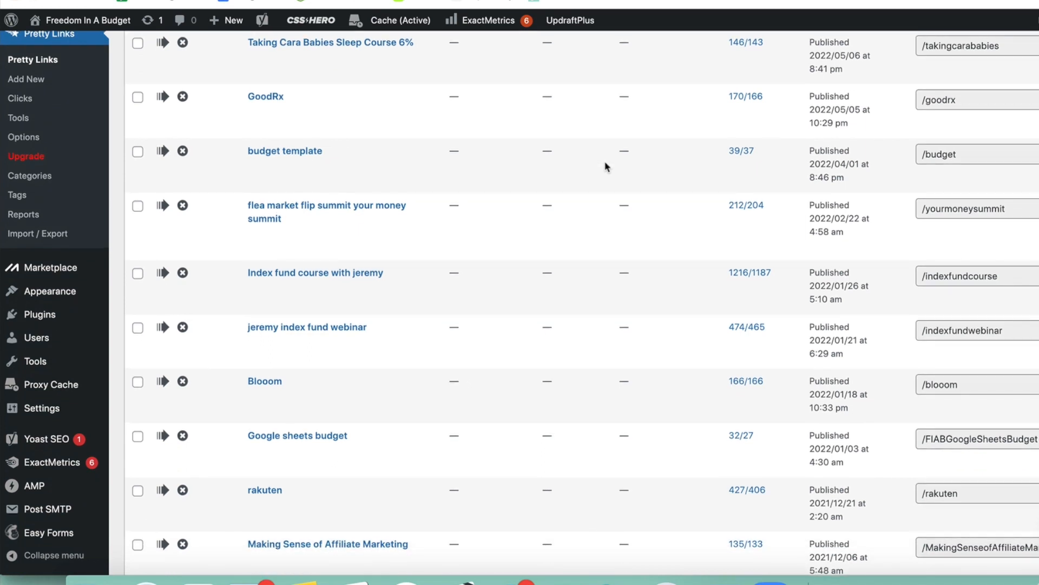
pyautogui.scroll(1, 606, 166)
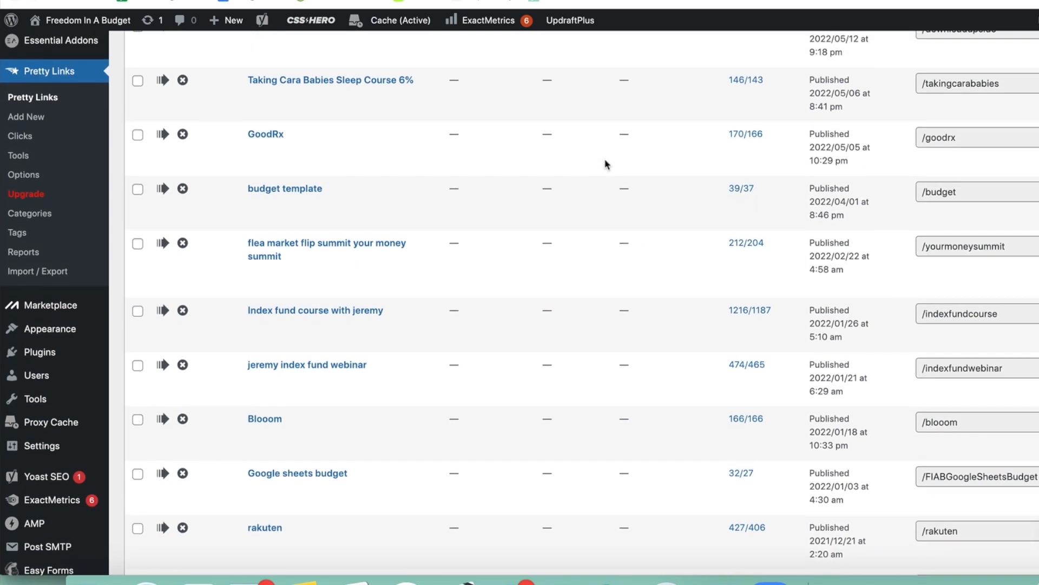
pyautogui.scroll(2, 650, 171)
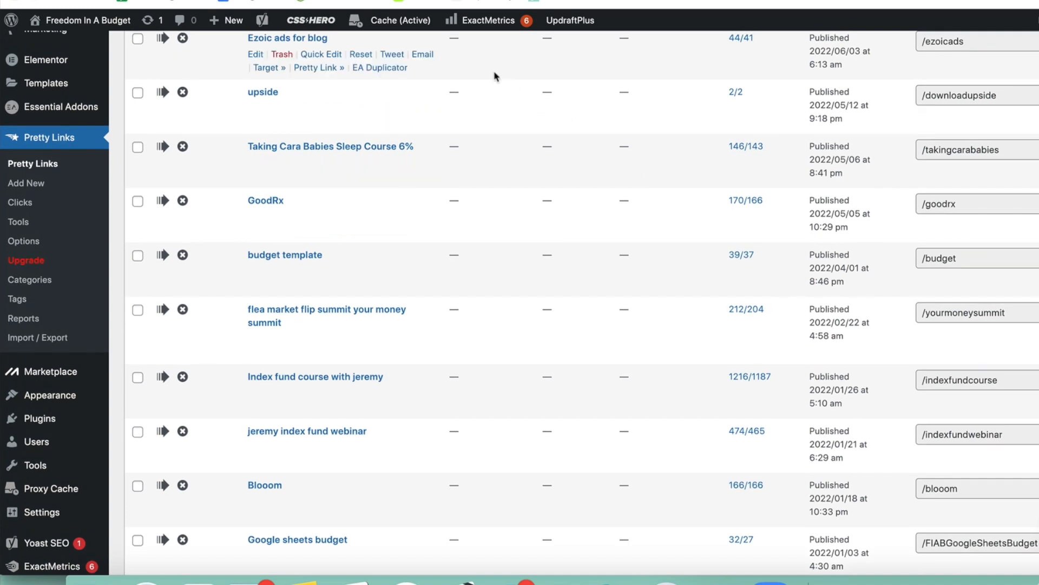
pyautogui.scroll(4, 552, 130)
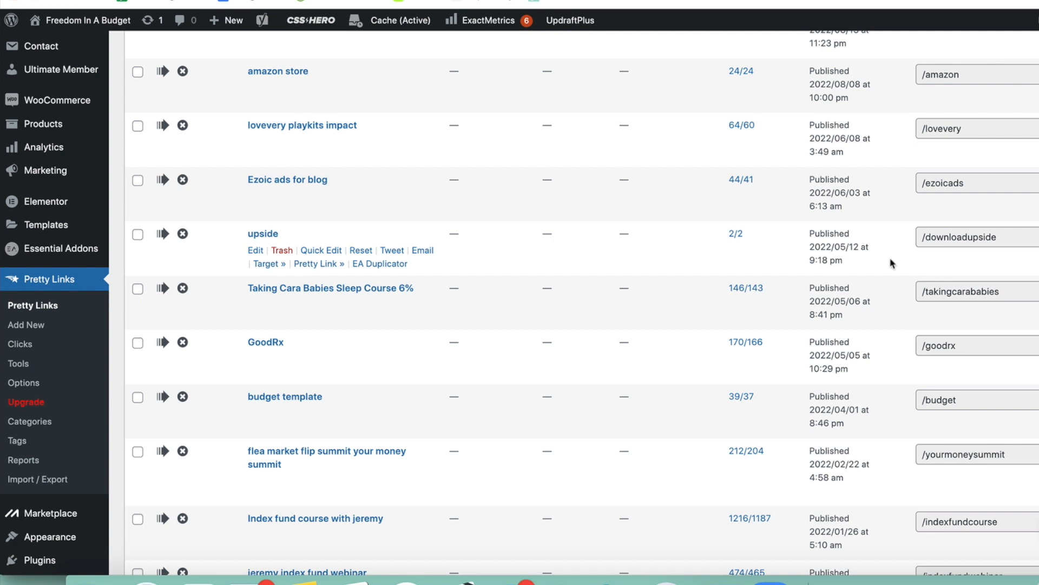
pyautogui.scroll(5, 892, 263)
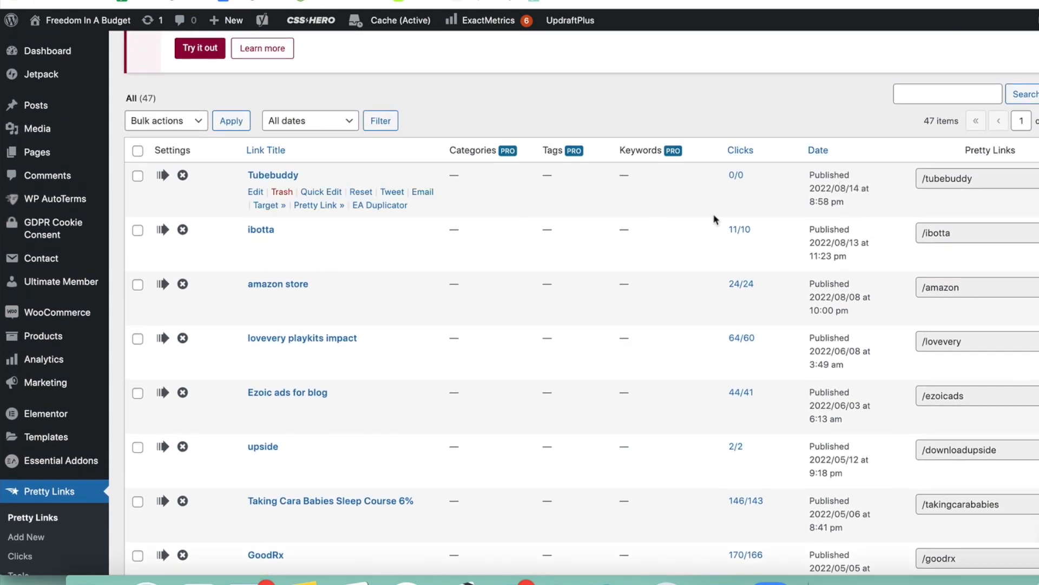
pyautogui.scroll(1, 818, 189)
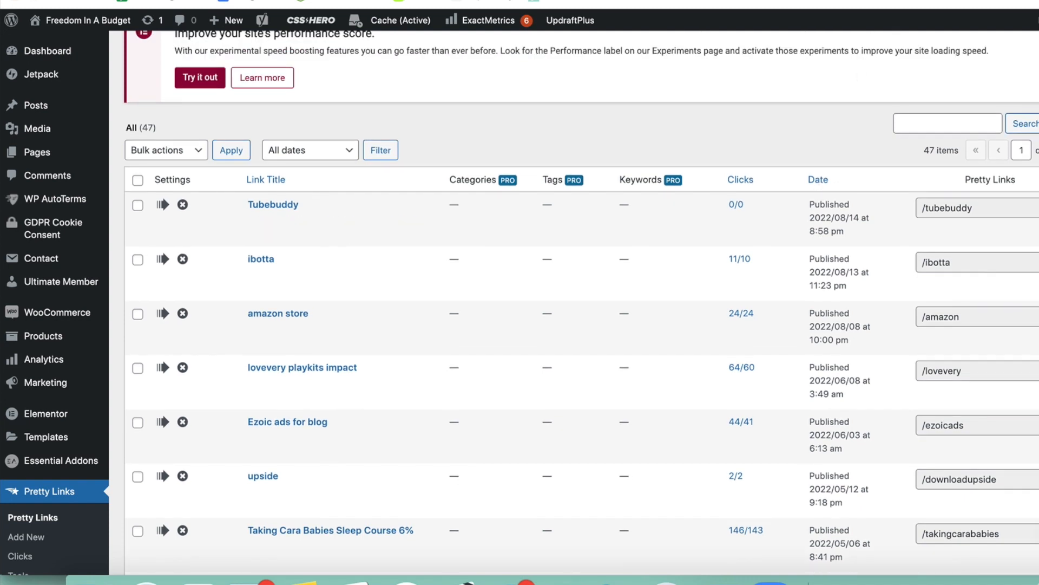
# Test the new short link by opening freedominabudget.com/tubebuddy in a new browser tab.
pyautogui.press('super+t')
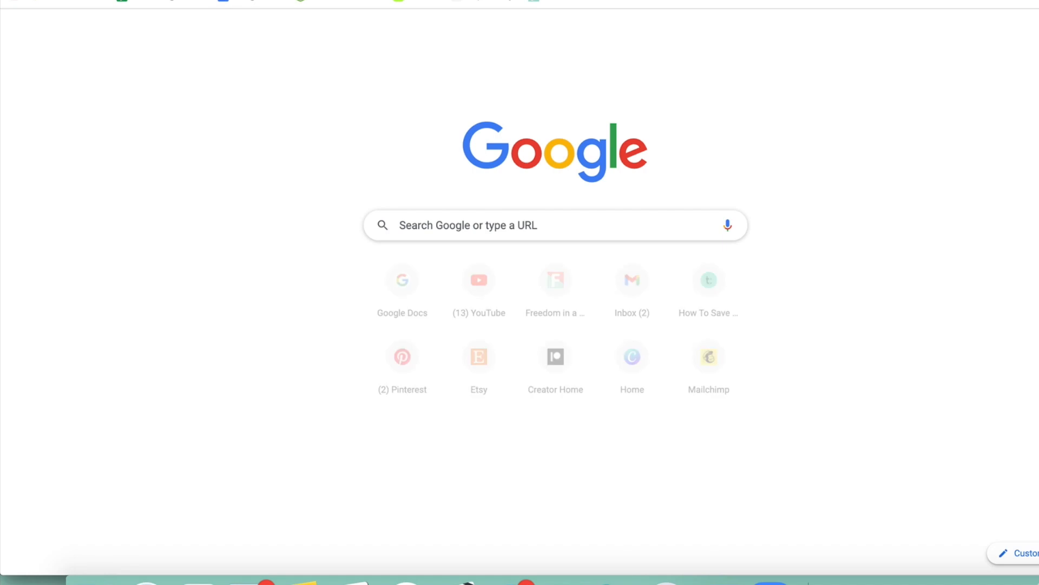
pyautogui.write('freedominabudget.com')
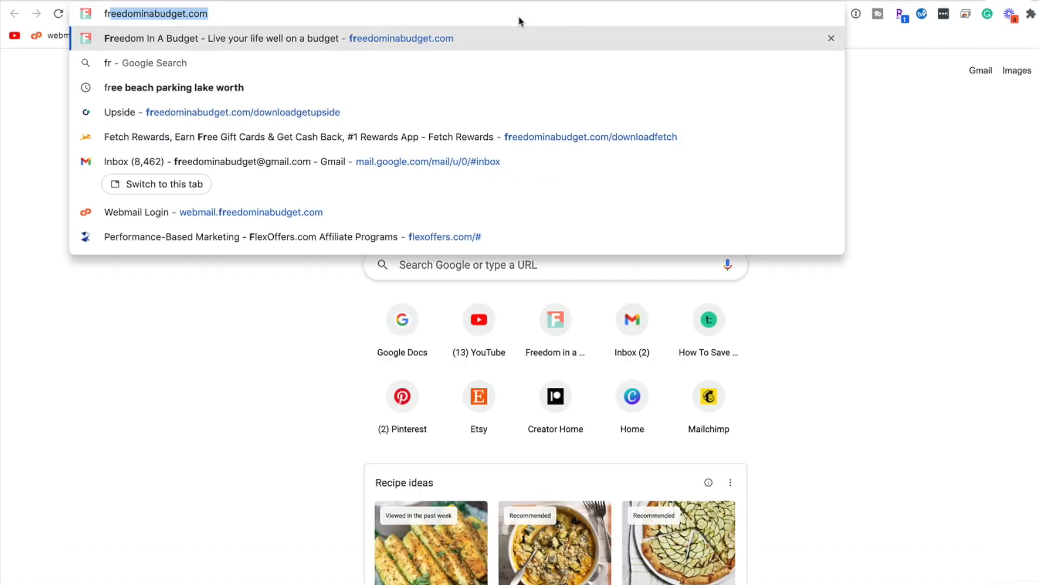
pyautogui.write('/tuberb')
pyautogui.press('BackSpace')
pyautogui.press('BackSpace')
pyautogui.write('b')
pyautogui.write('y')
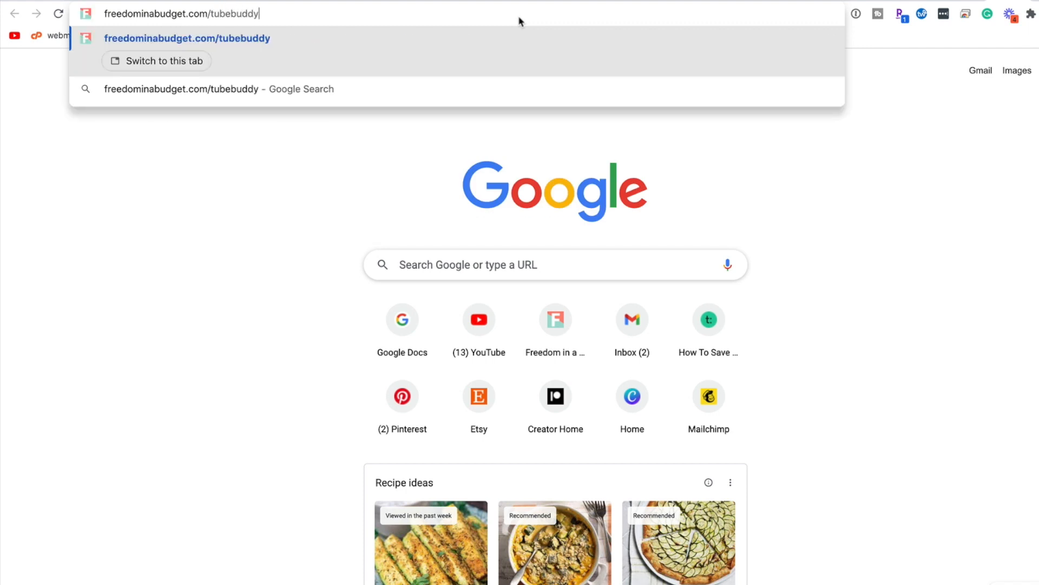
pyautogui.press('Return')
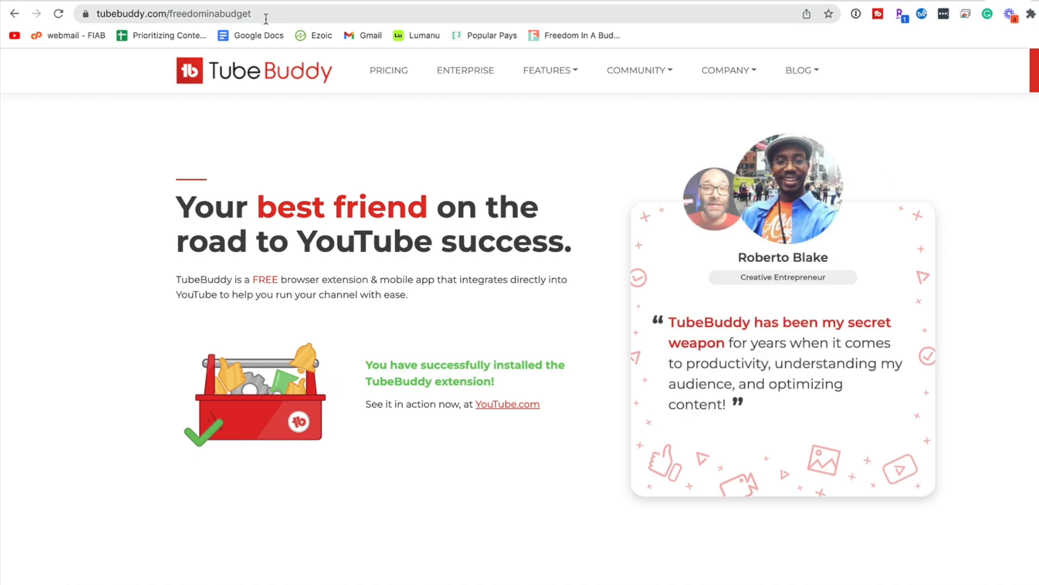
# Examine the TubeBuddy landing page that the short link leads to, from its headline through the feature and brand sections.
pyautogui.scroll(-15, 93, 237)
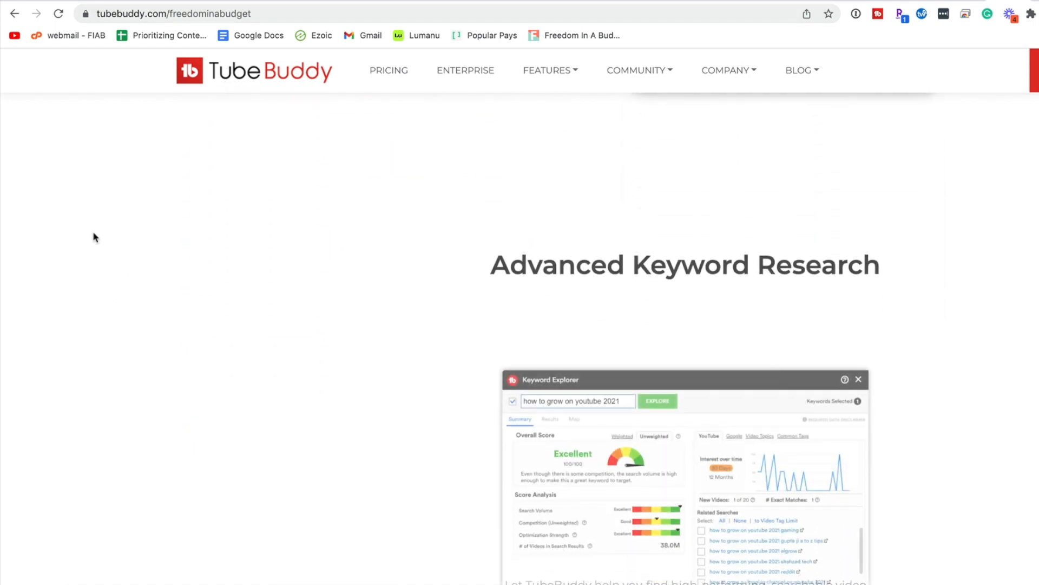
pyautogui.scroll(-10, 93, 237)
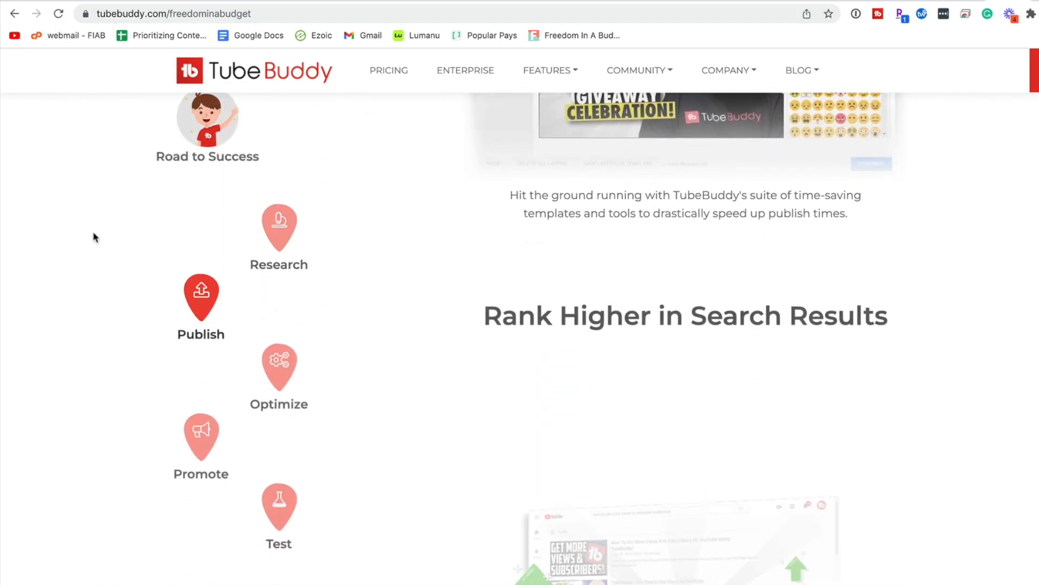
pyautogui.scroll(18, 94, 237)
pyautogui.scroll(10, 93, 237)
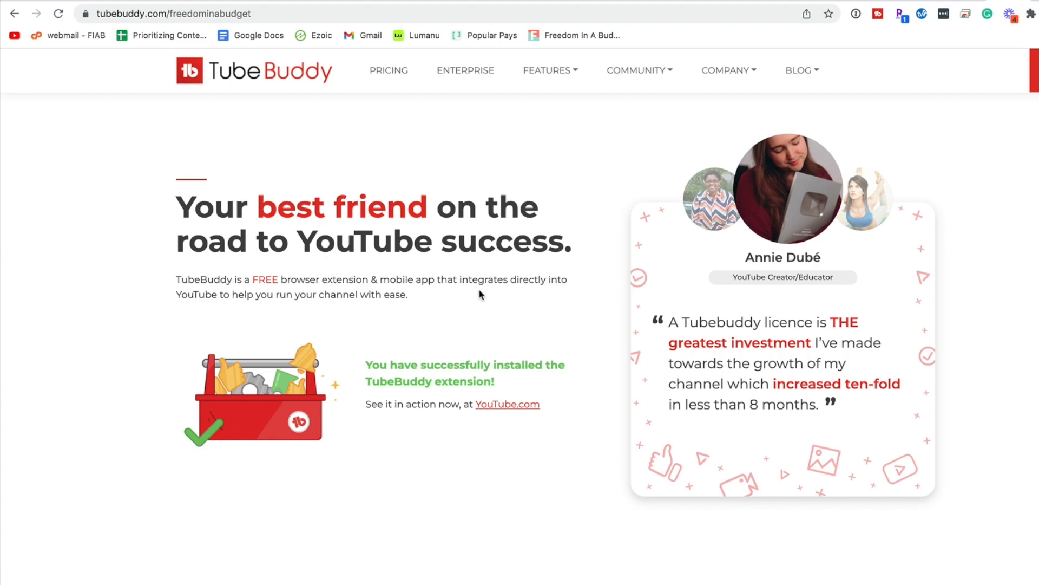
pyautogui.scroll(-1, 480, 292)
pyautogui.scroll(-6, 569, 284)
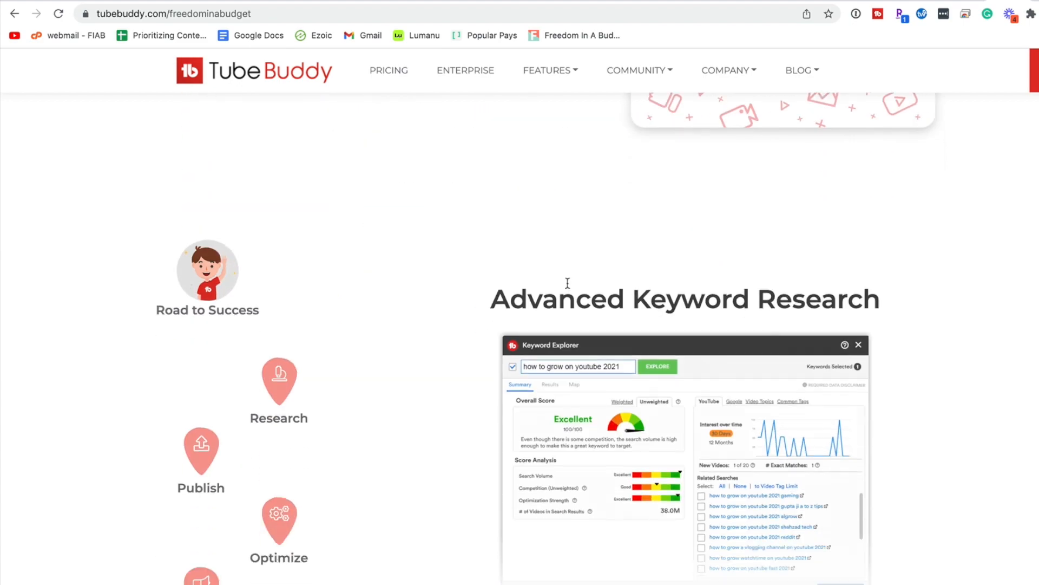
pyautogui.scroll(-20, 568, 283)
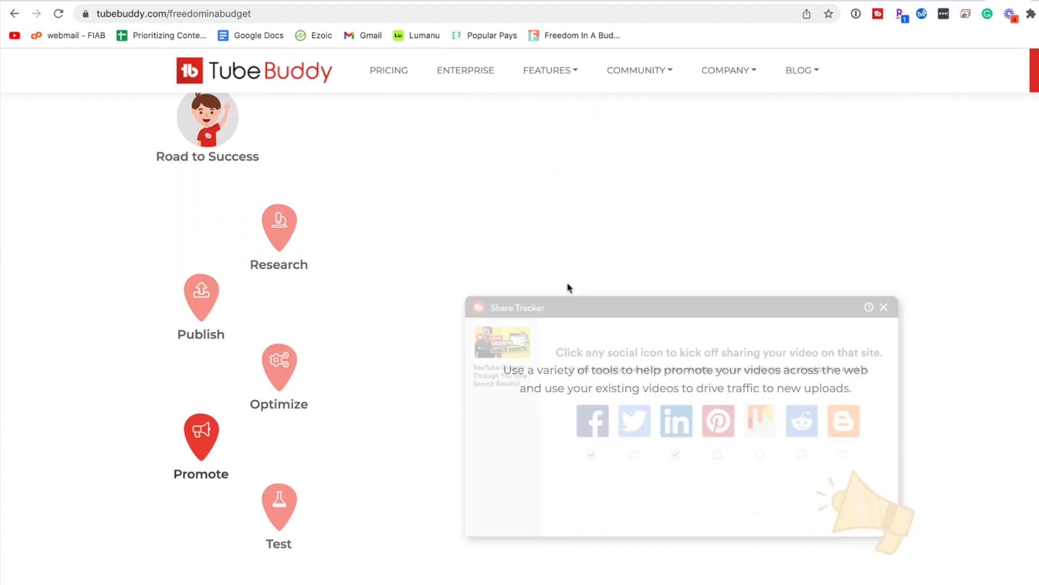
pyautogui.scroll(-15, 568, 288)
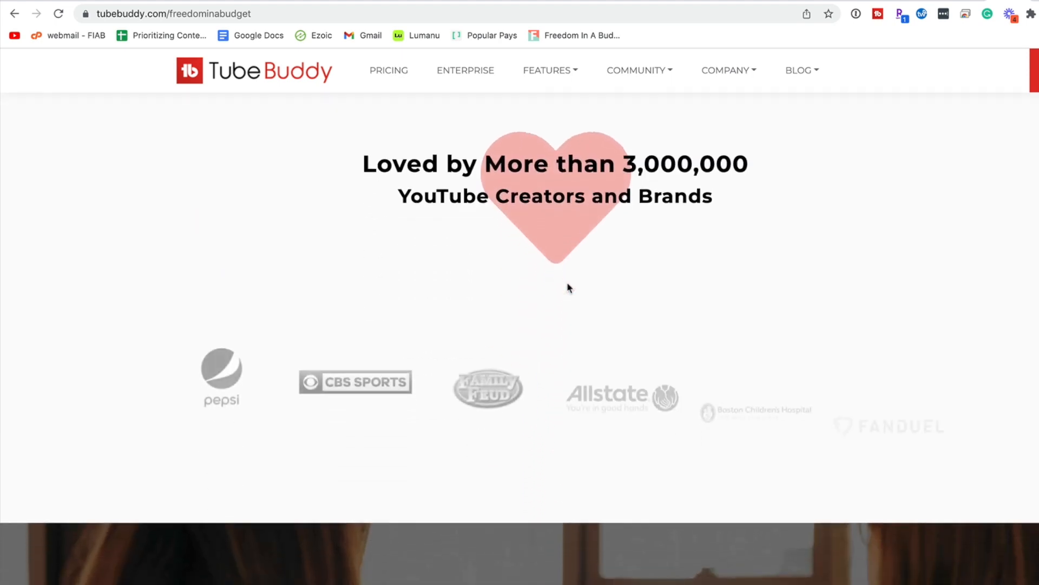
pyautogui.scroll(-5, 568, 287)
pyautogui.scroll(15, 553, 155)
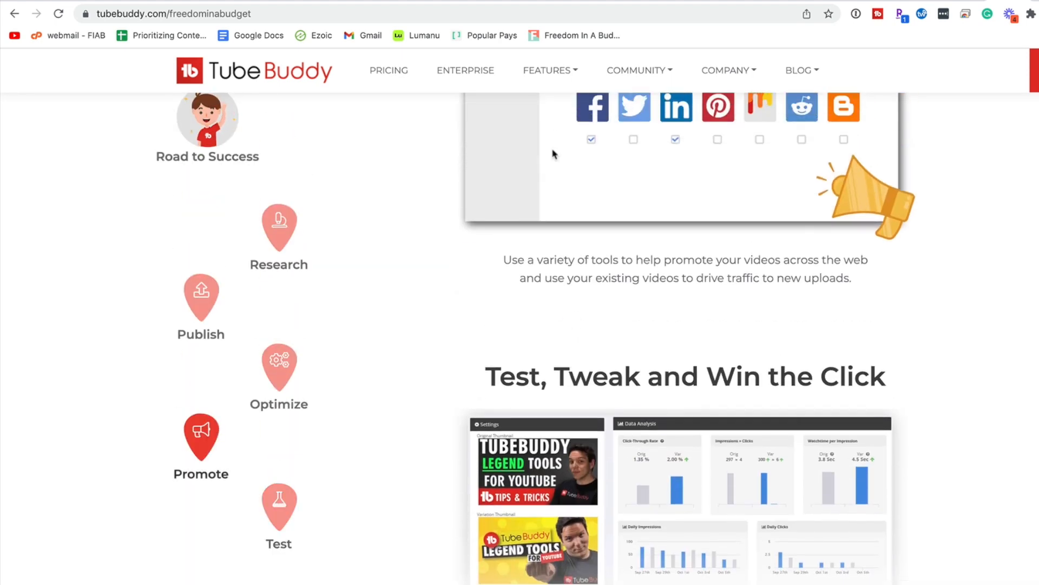
# Return to the Pretty Links list in WordPress and review its entries down to the my amazon registry link.
pyautogui.click(774, 1)
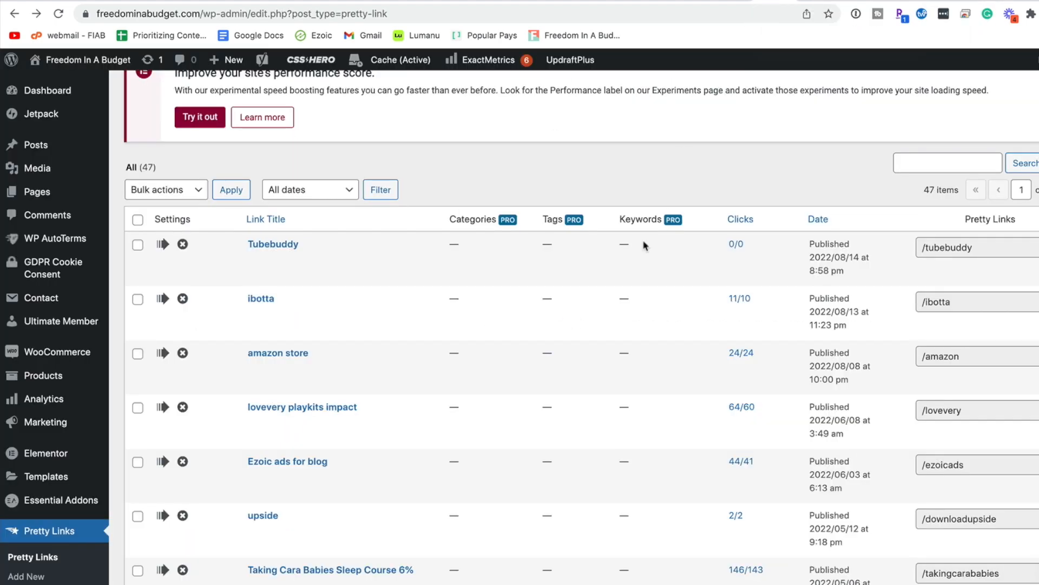
pyautogui.scroll(-9, 628, 284)
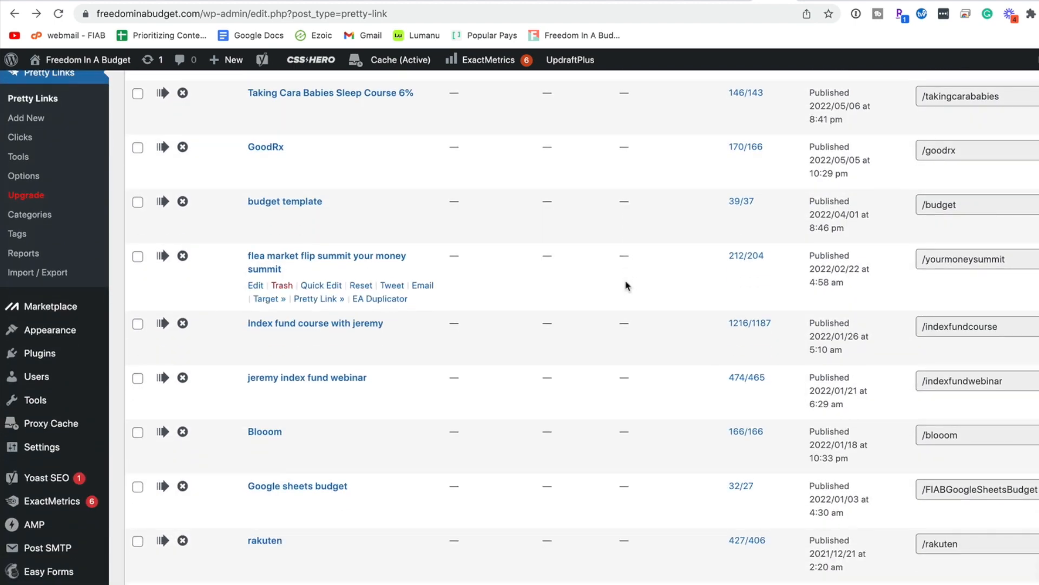
pyautogui.scroll(-4, 627, 286)
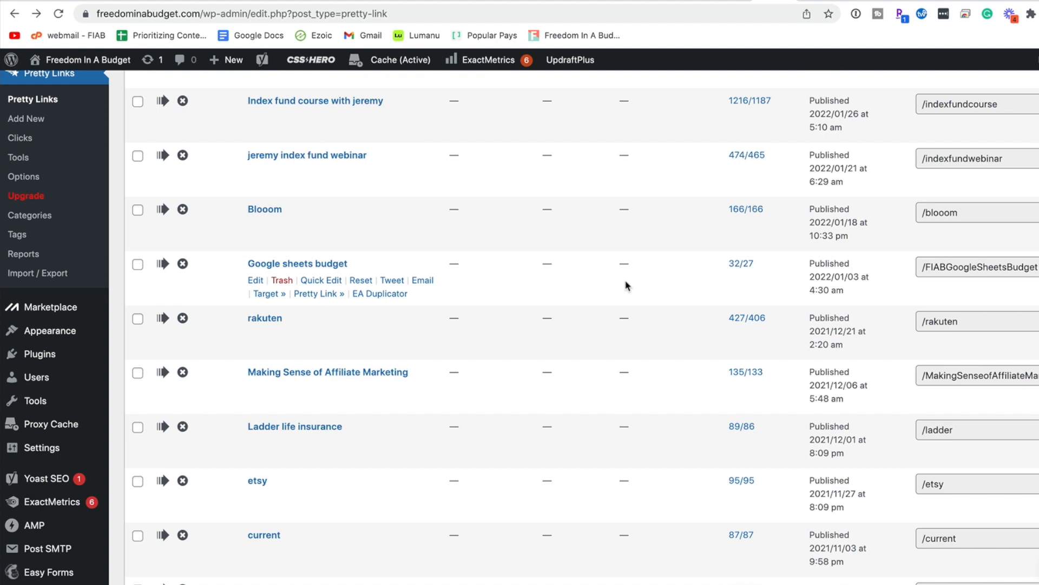
pyautogui.scroll(-2, 627, 285)
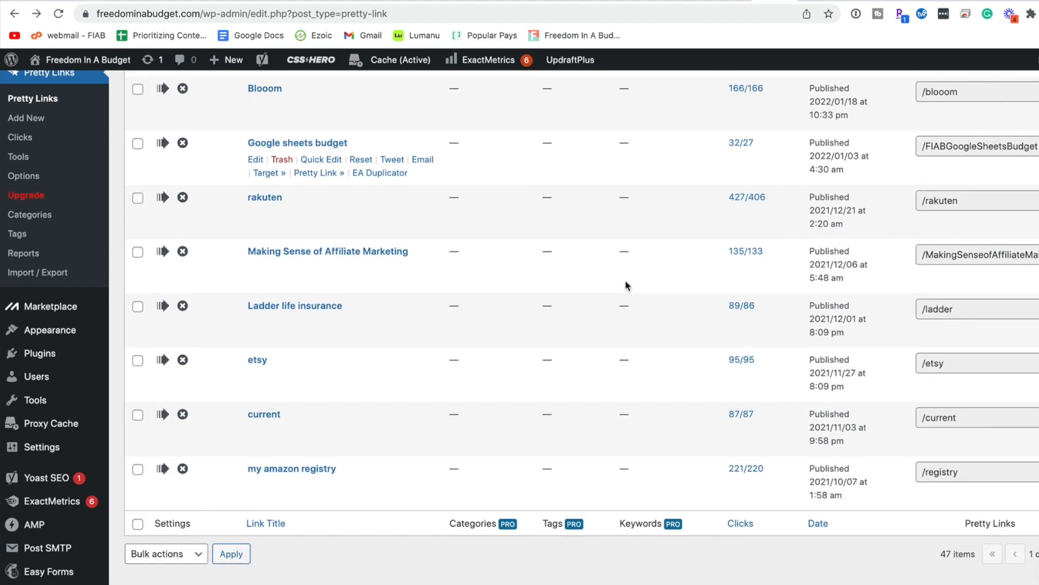
pyautogui.scroll(3, 626, 285)
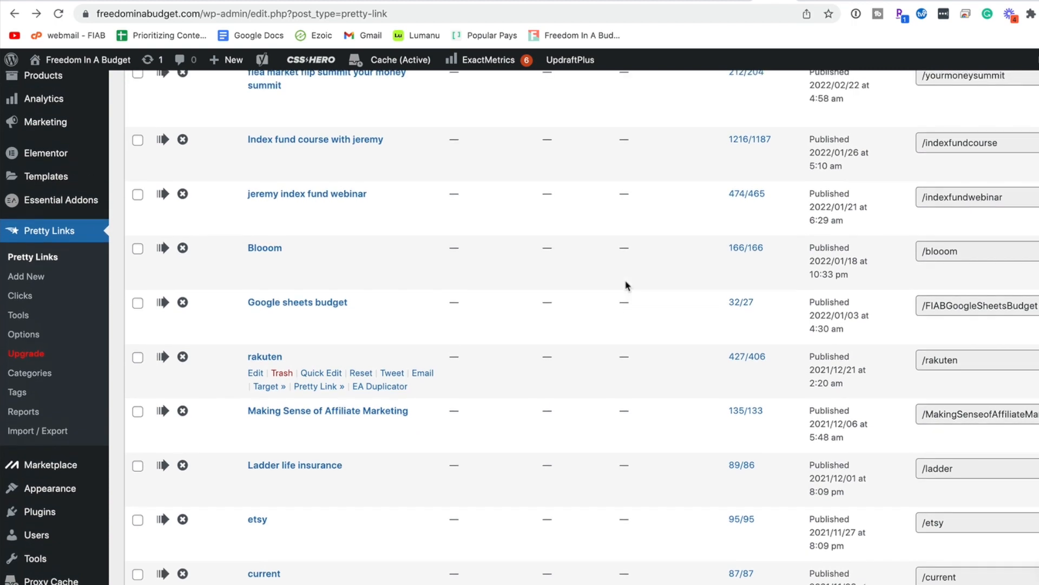
pyautogui.scroll(2, 626, 285)
pyautogui.scroll(7, 626, 285)
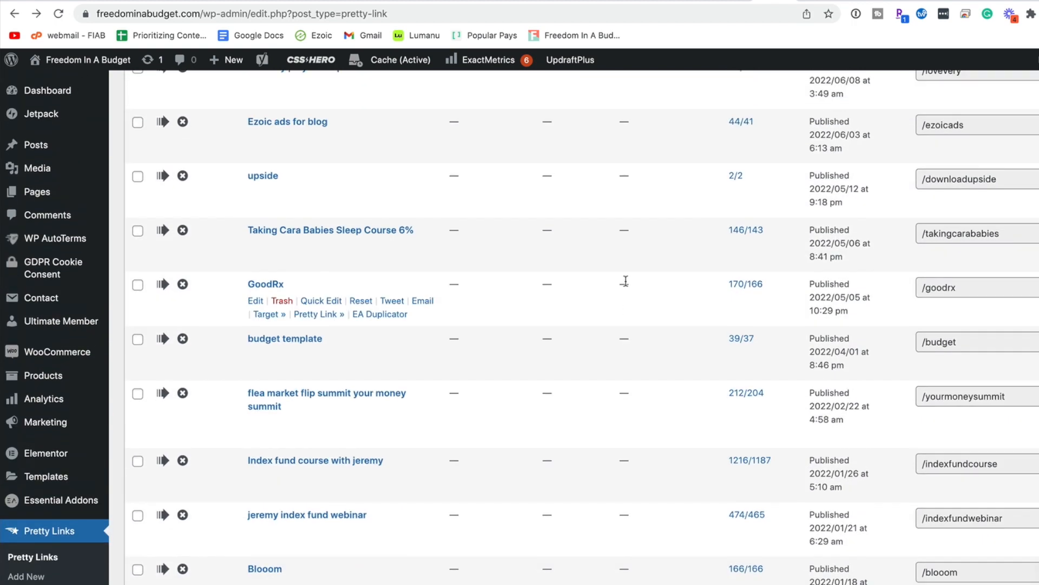